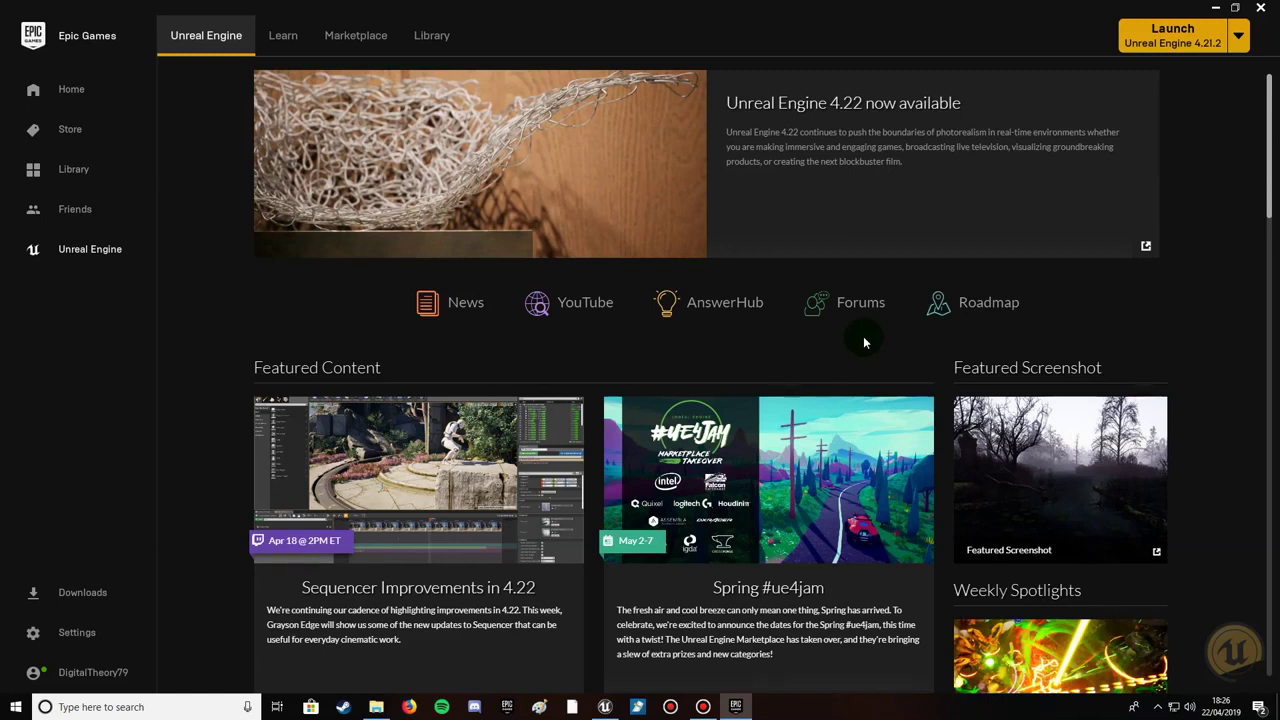
- Go to the Unreal Engine Marketplace store page in the Epic Games Launcher
{"action": "left_click", "coordinate": [523, 203]}
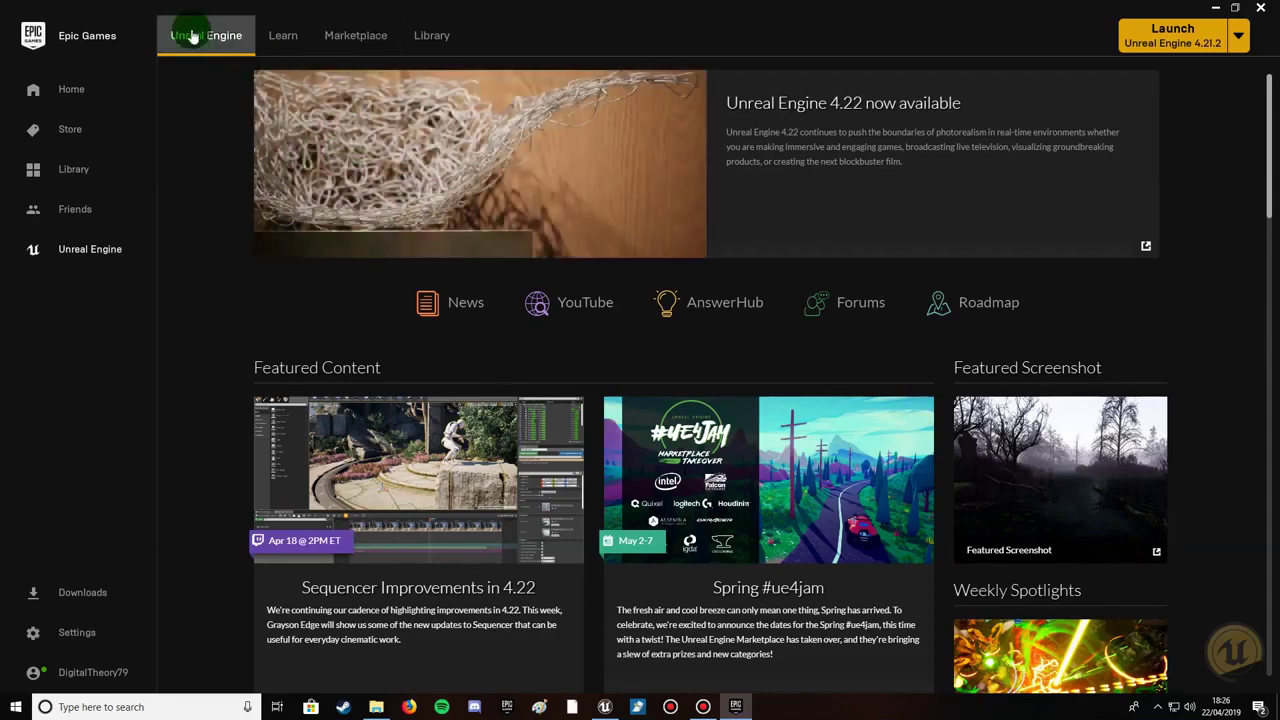
{"action": "left_click", "coordinate": [347, 38]}
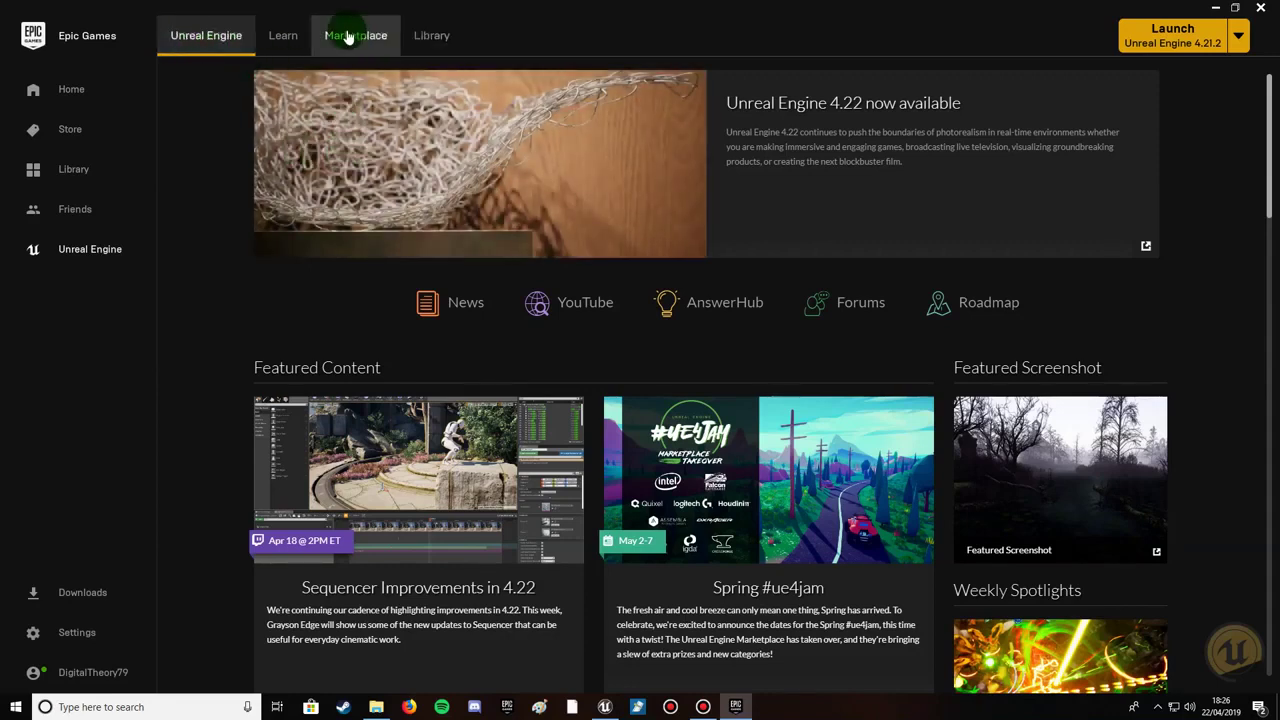
{"action": "left_click", "coordinate": [449, 104]}
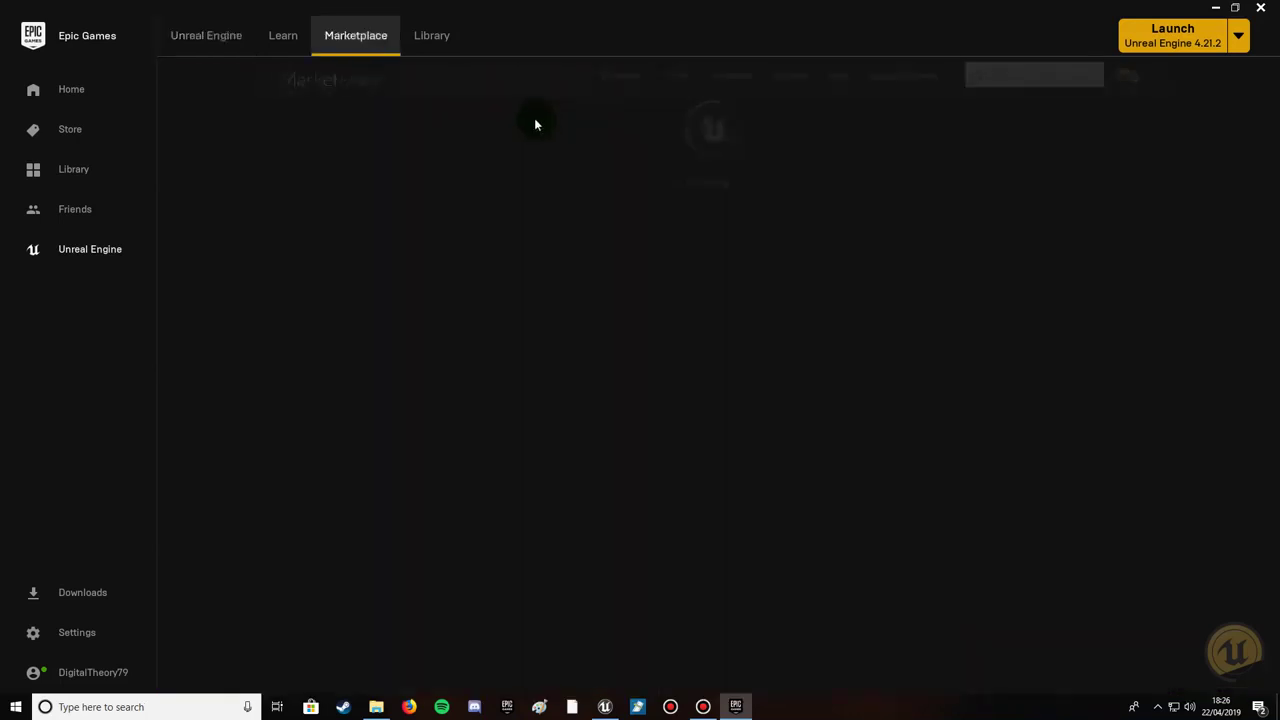
{"action": "left_click", "coordinate": [995, 75]}
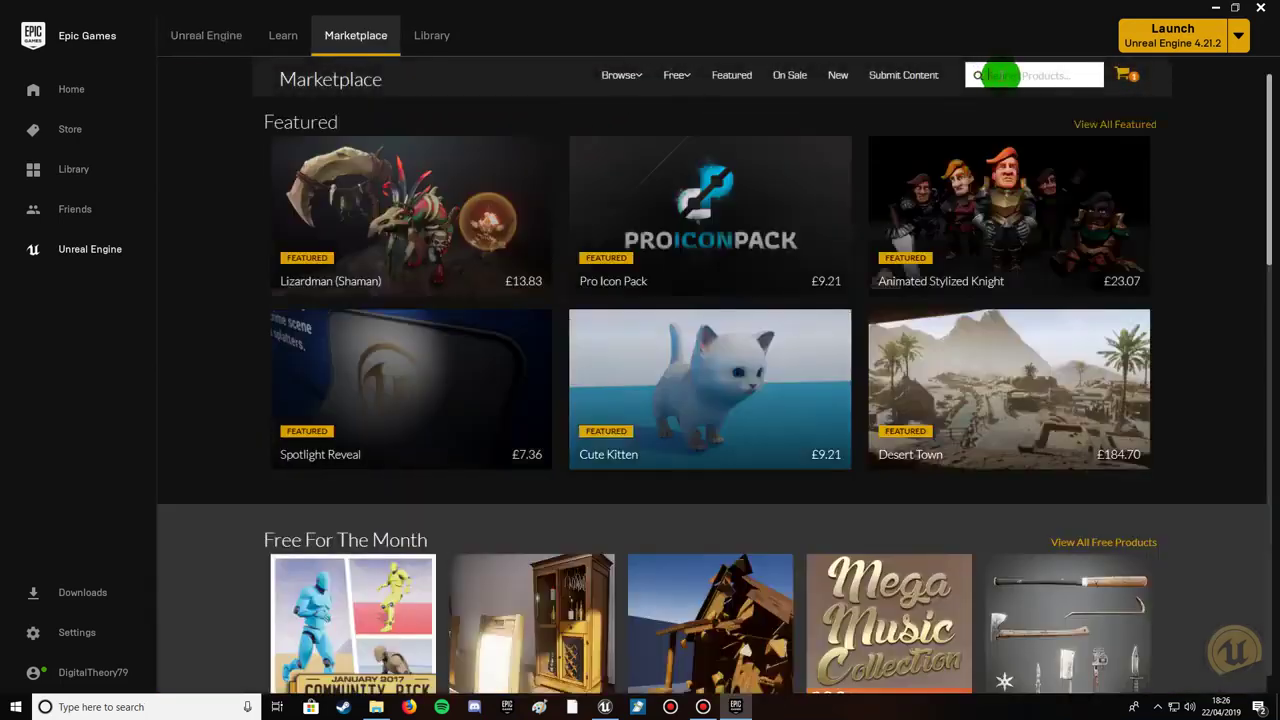
- Search the Marketplace for 'open world demo collection', fixing the 'open orld' typo first
{"action": "type", "text": "open w orld"}
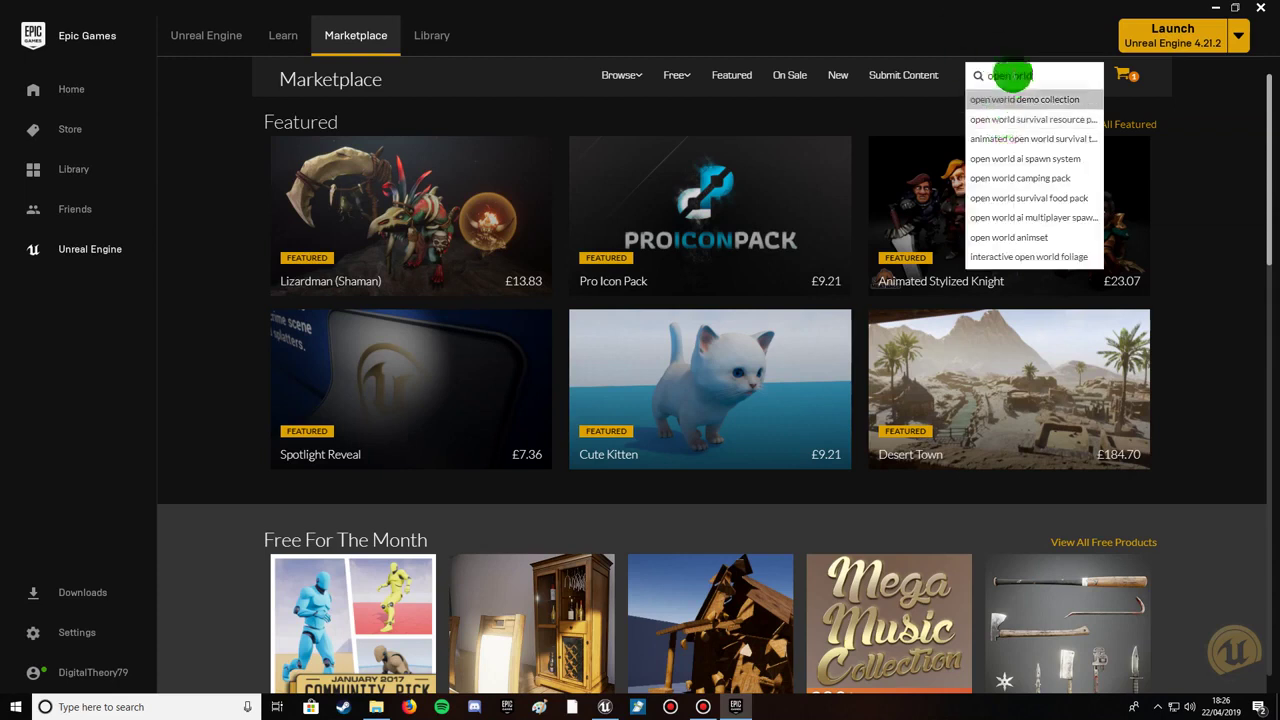
{"action": "left_click", "coordinate": [1008, 74]}
{"action": "type", "text": "w"}
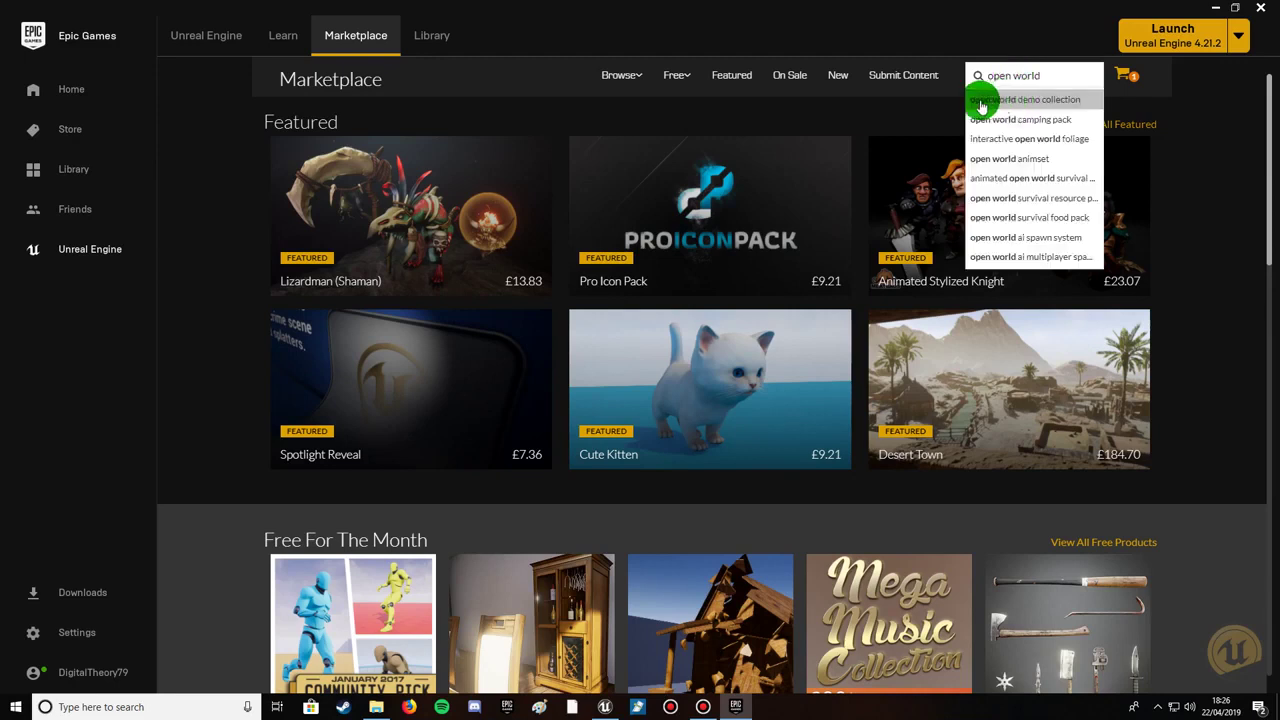
{"action": "left_click", "coordinate": [1040, 104]}
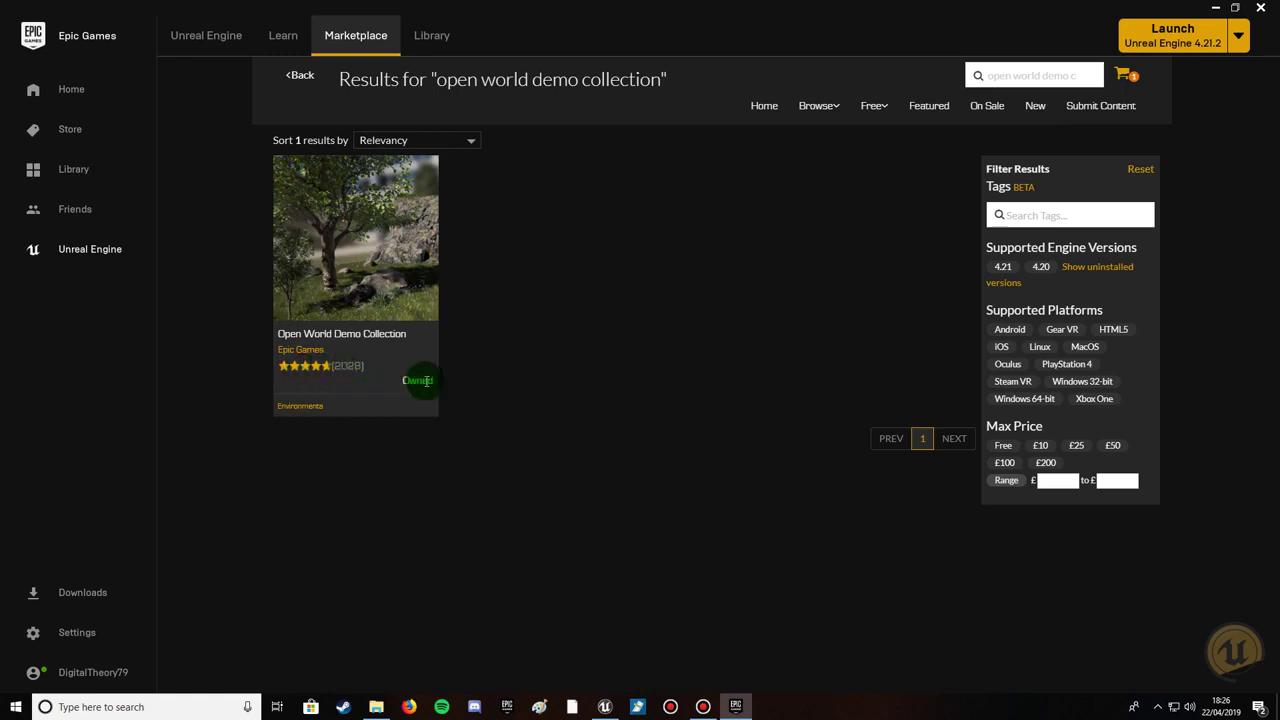
- View the Open World Demo Collection, choose Don't Add instead of adding it, and close the launcher
{"action": "left_click", "coordinate": [368, 282]}
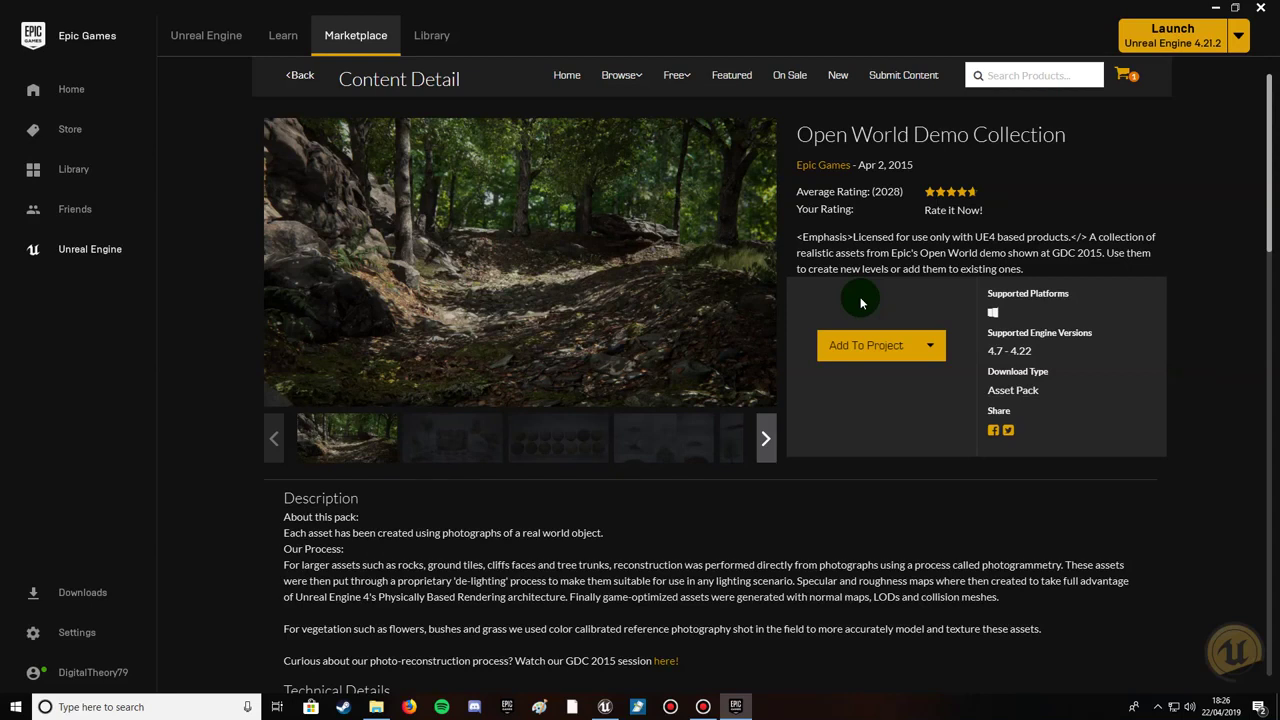
{"action": "left_click", "coordinate": [850, 345]}
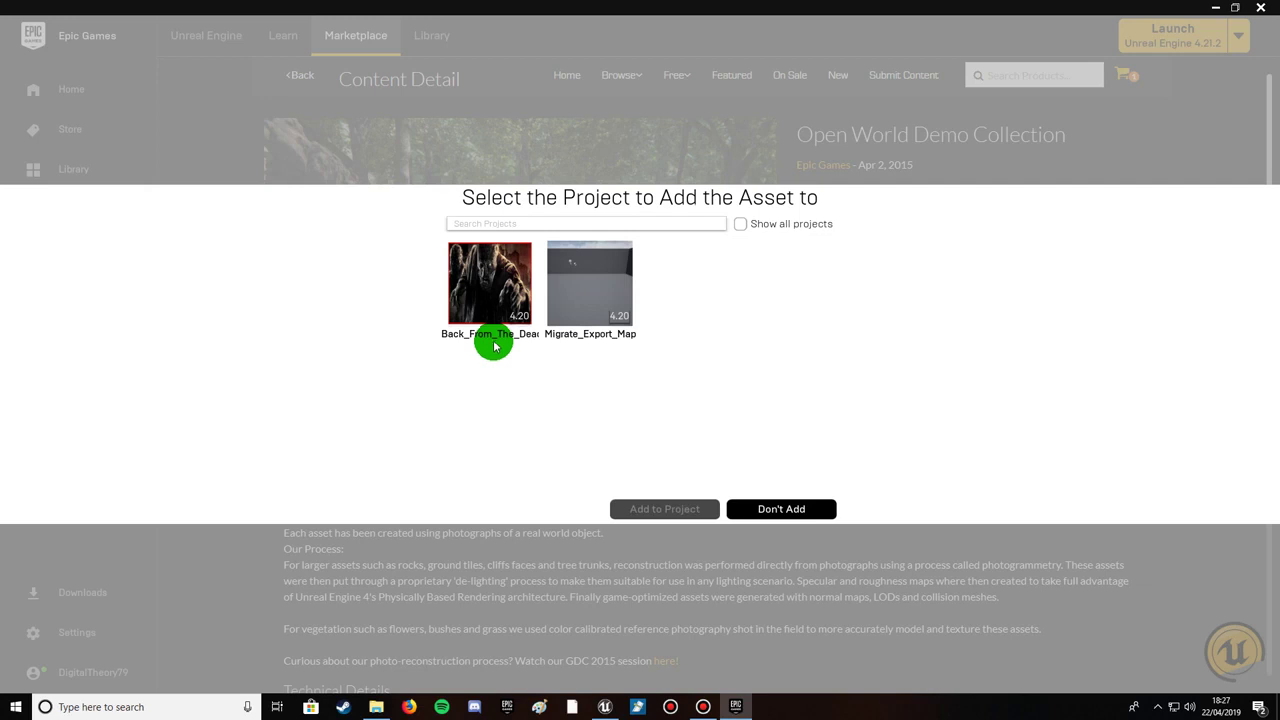
{"action": "mouse_move", "coordinate": [497, 352]}
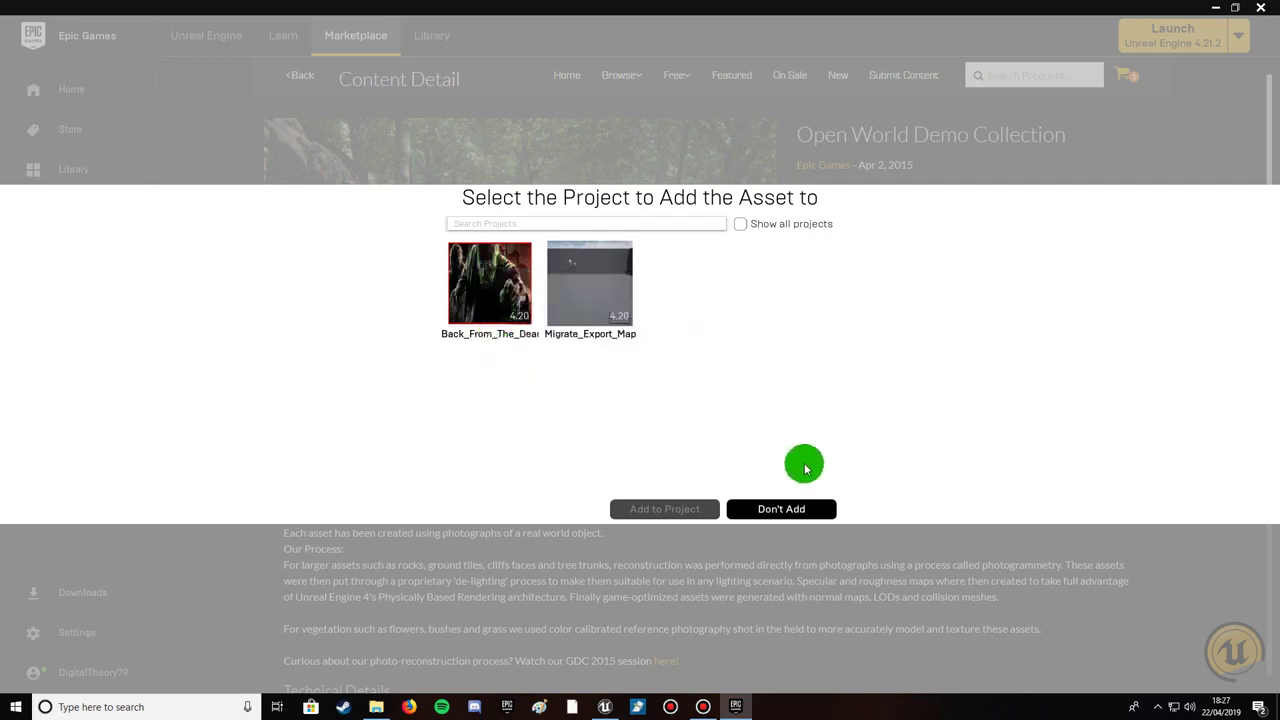
{"action": "left_click", "coordinate": [784, 511]}
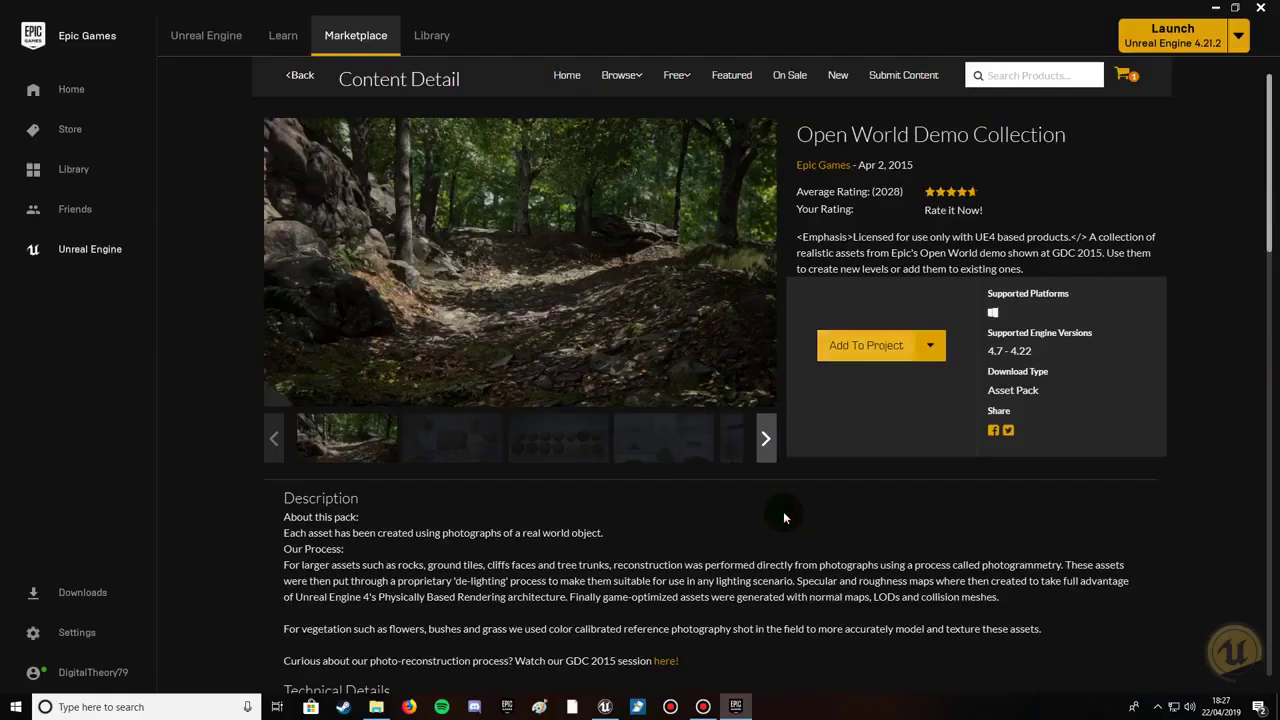
{"action": "left_click", "coordinate": [1260, 7]}
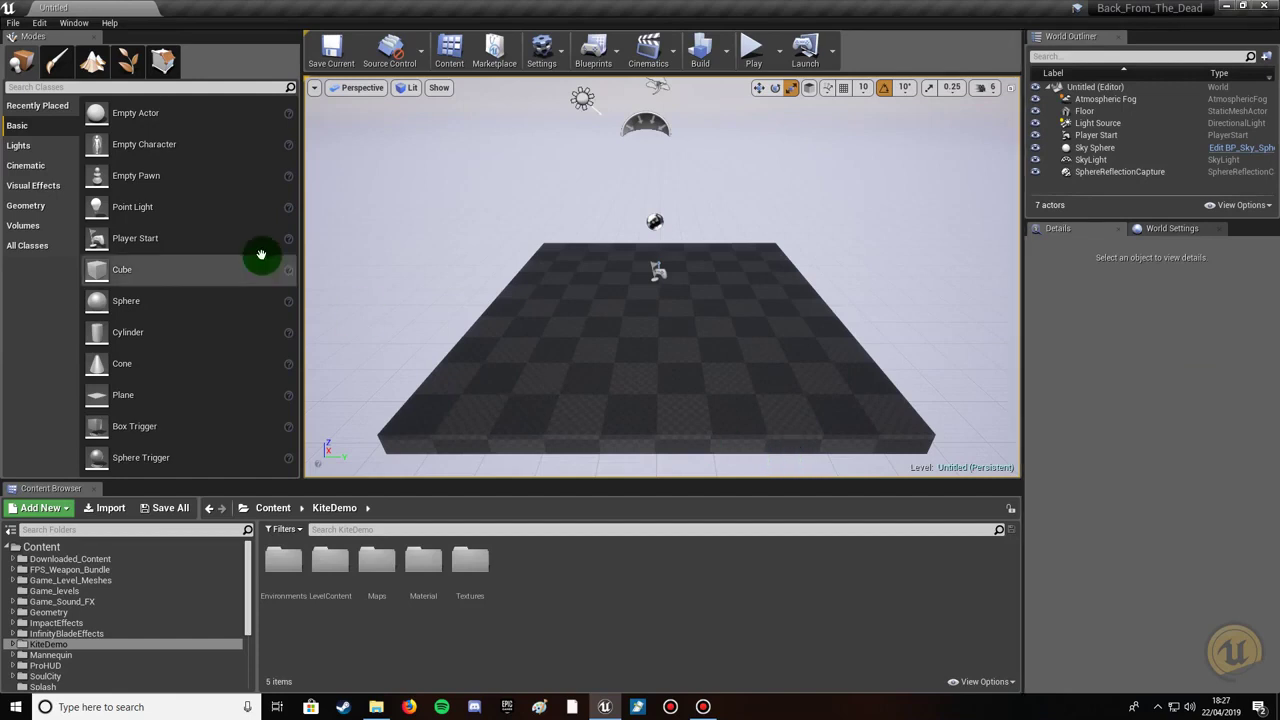
- Create a new level from the Default template and delete its Floor actor
{"action": "left_click", "coordinate": [15, 23]}
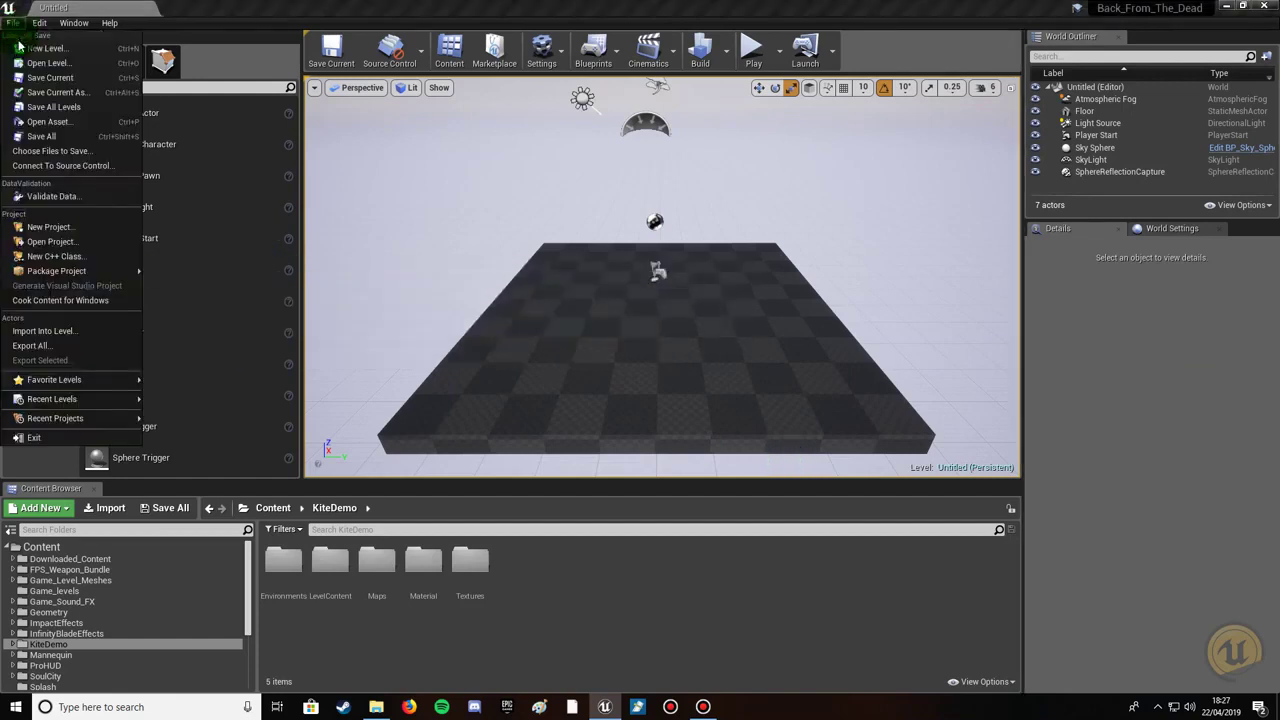
{"action": "left_click", "coordinate": [45, 48]}
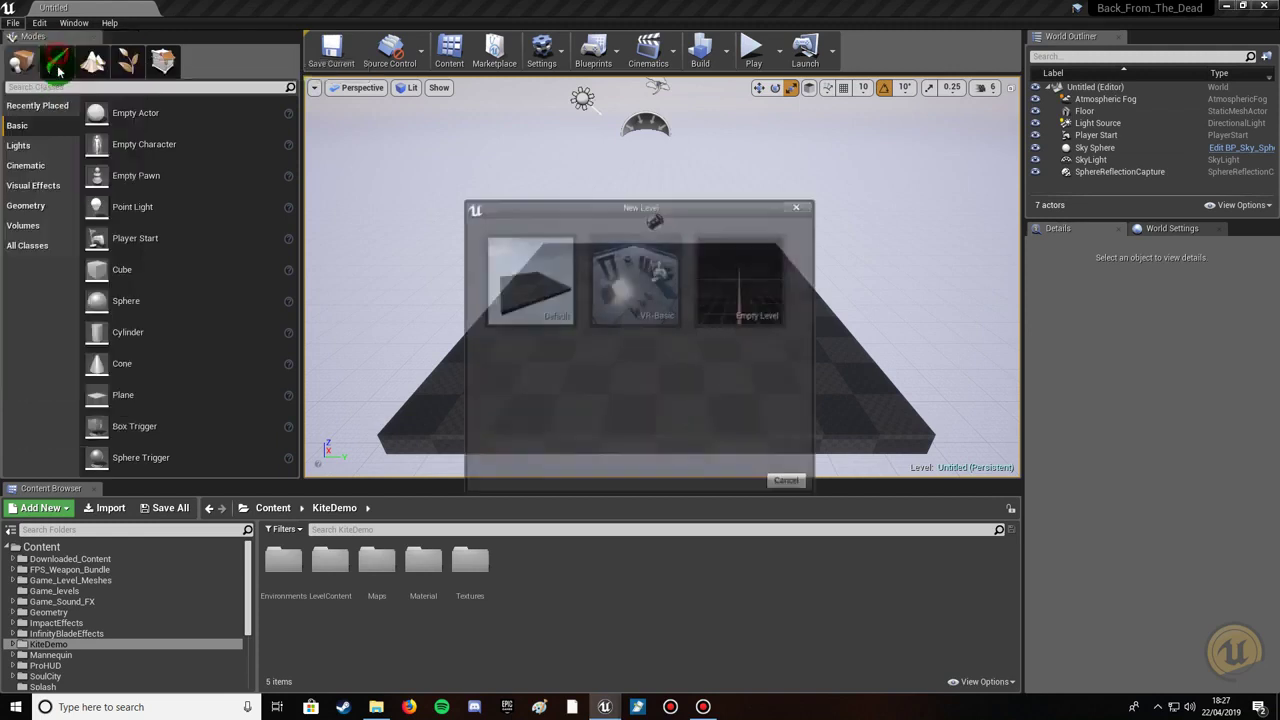
{"action": "left_click", "coordinate": [530, 278]}
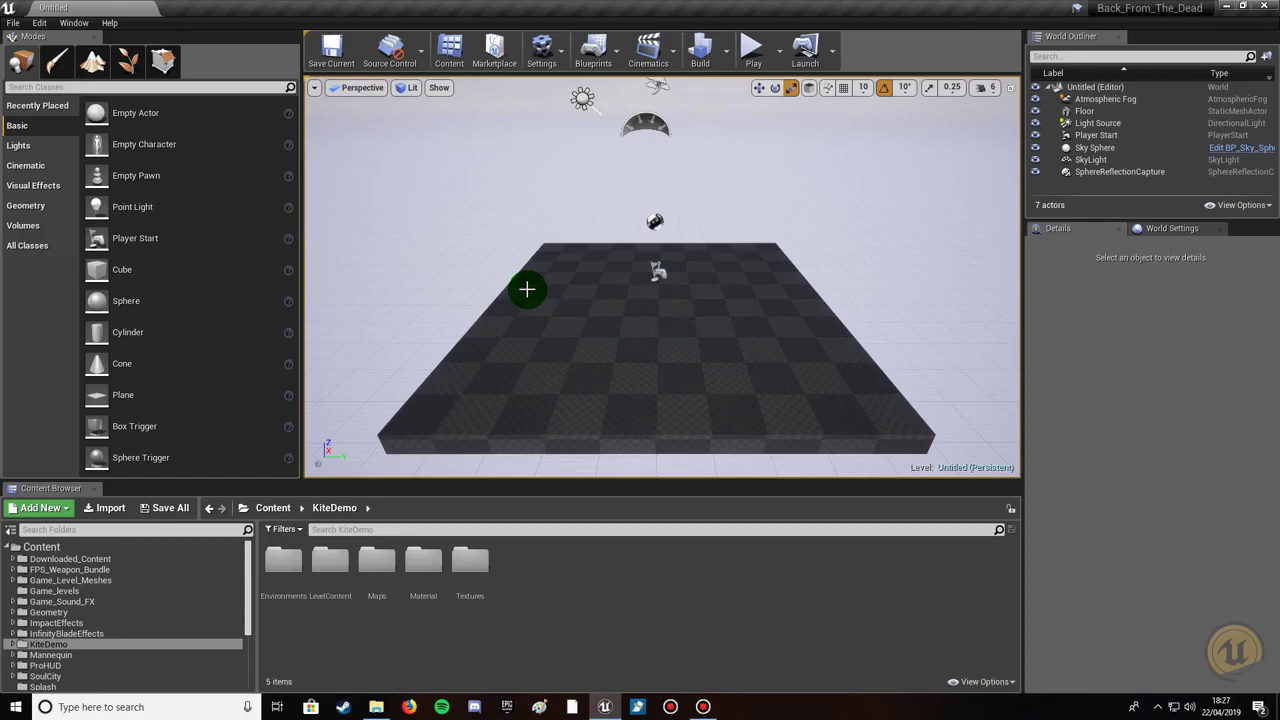
{"action": "left_click", "coordinate": [611, 347]}
{"action": "key", "text": "Delete"}
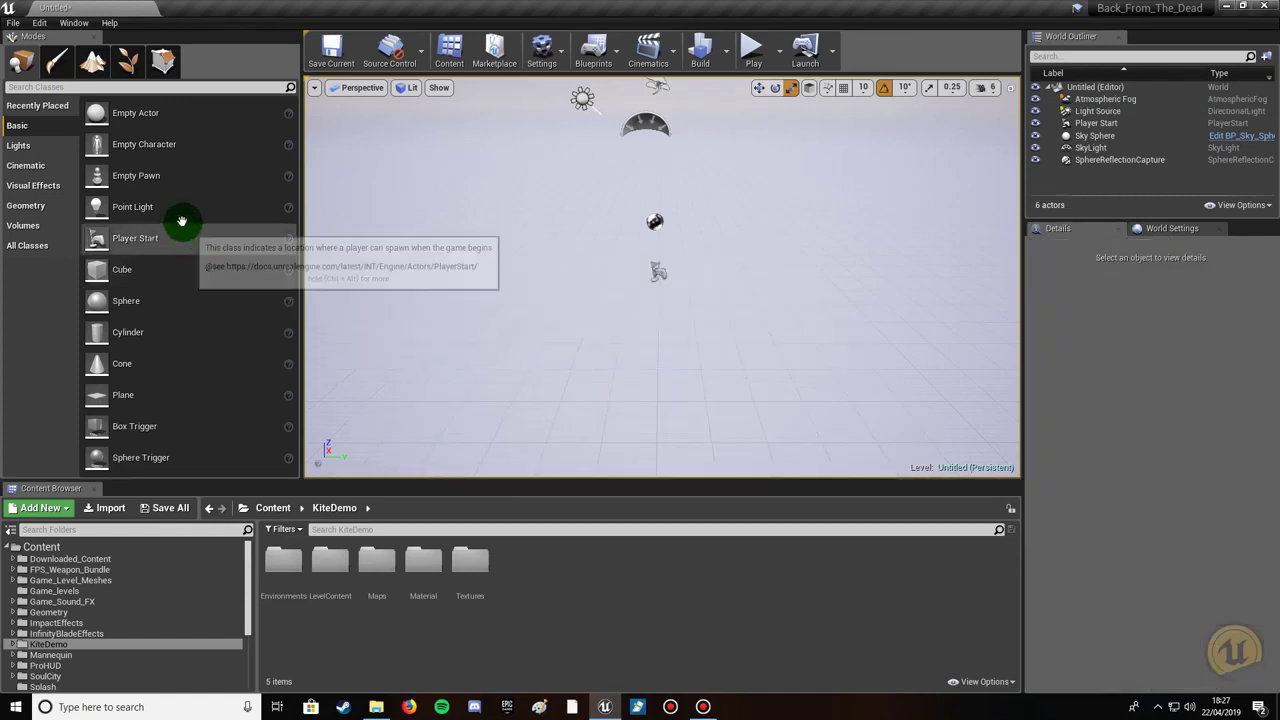
- Switch to Landscape mode with the Create New landscape option selected
{"action": "left_click", "coordinate": [99, 66]}
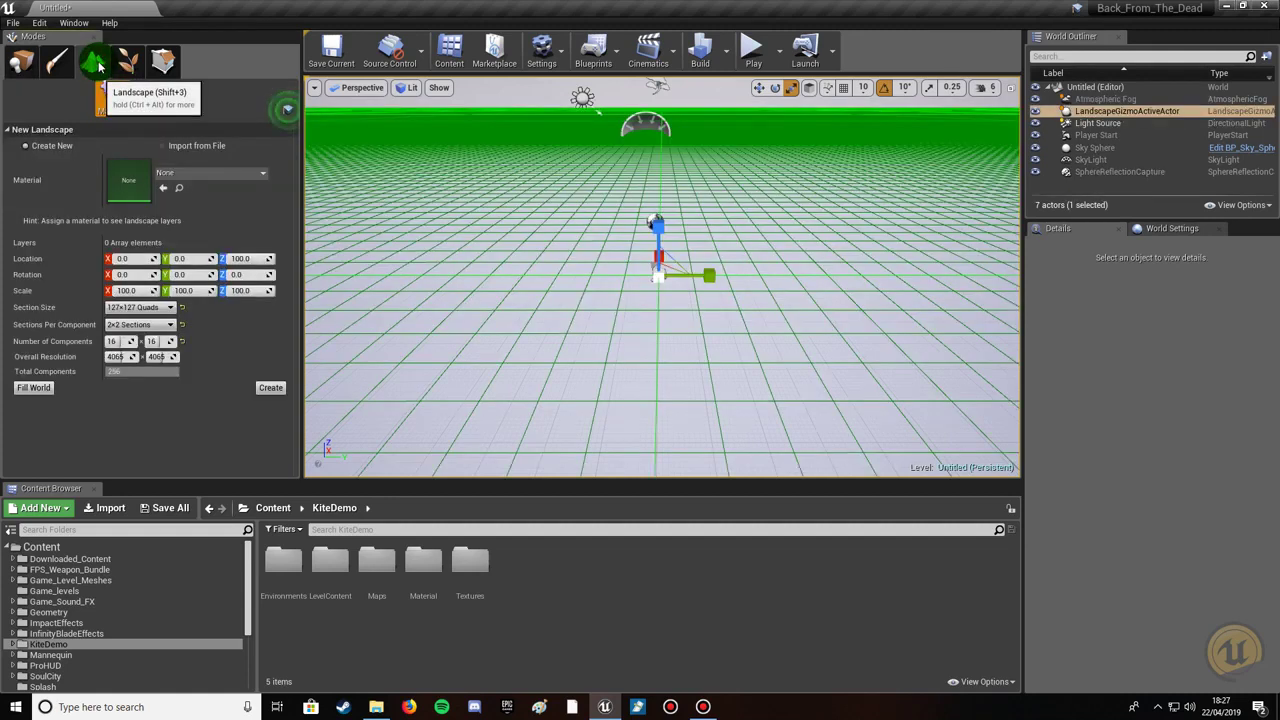
{"action": "left_click", "coordinate": [40, 150]}
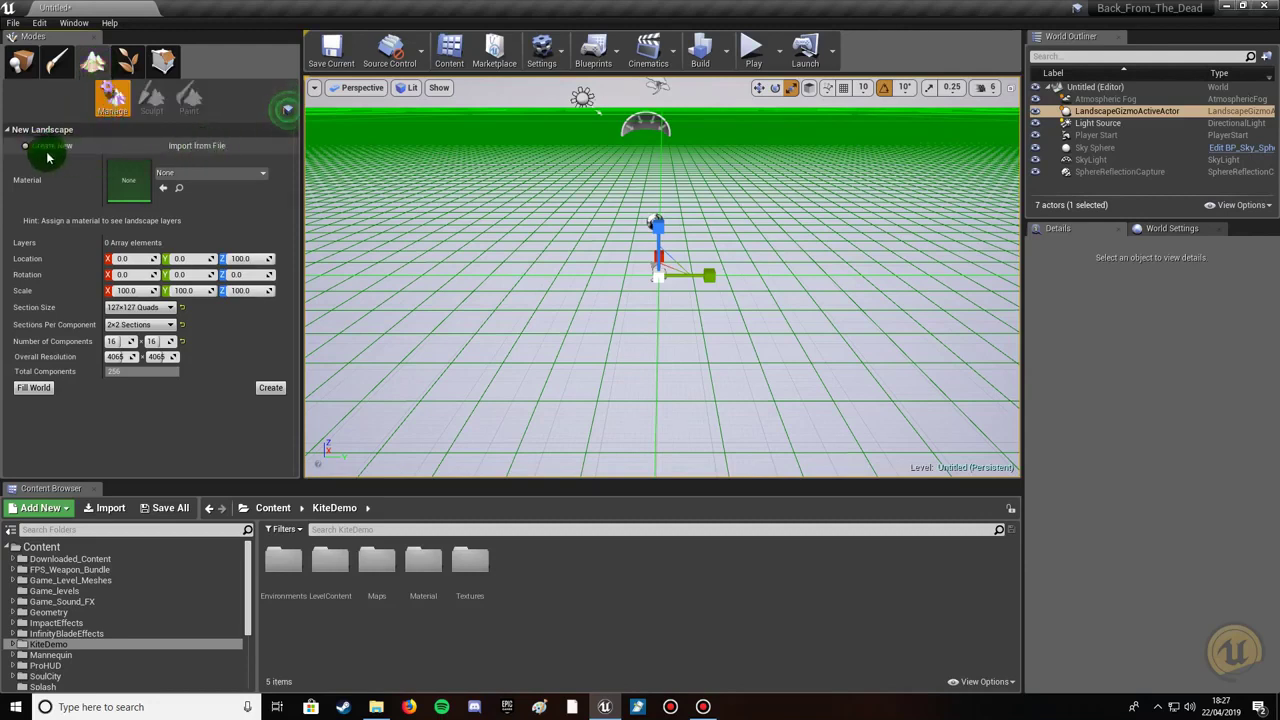
{"action": "left_click", "coordinate": [206, 147]}
{"action": "left_click", "coordinate": [50, 147]}
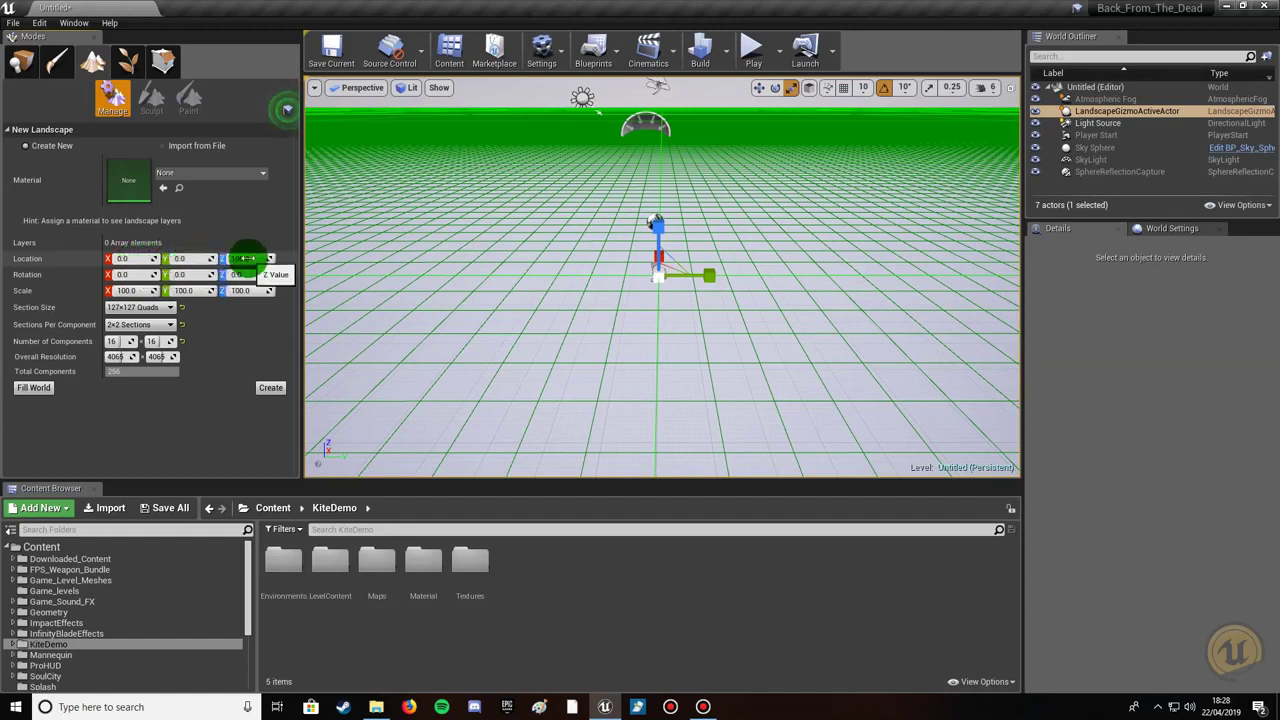
- Set the new landscape to 127×127 Quads sections, 2×2 sections per component, 16×16 components
{"action": "left_click", "coordinate": [130, 291]}
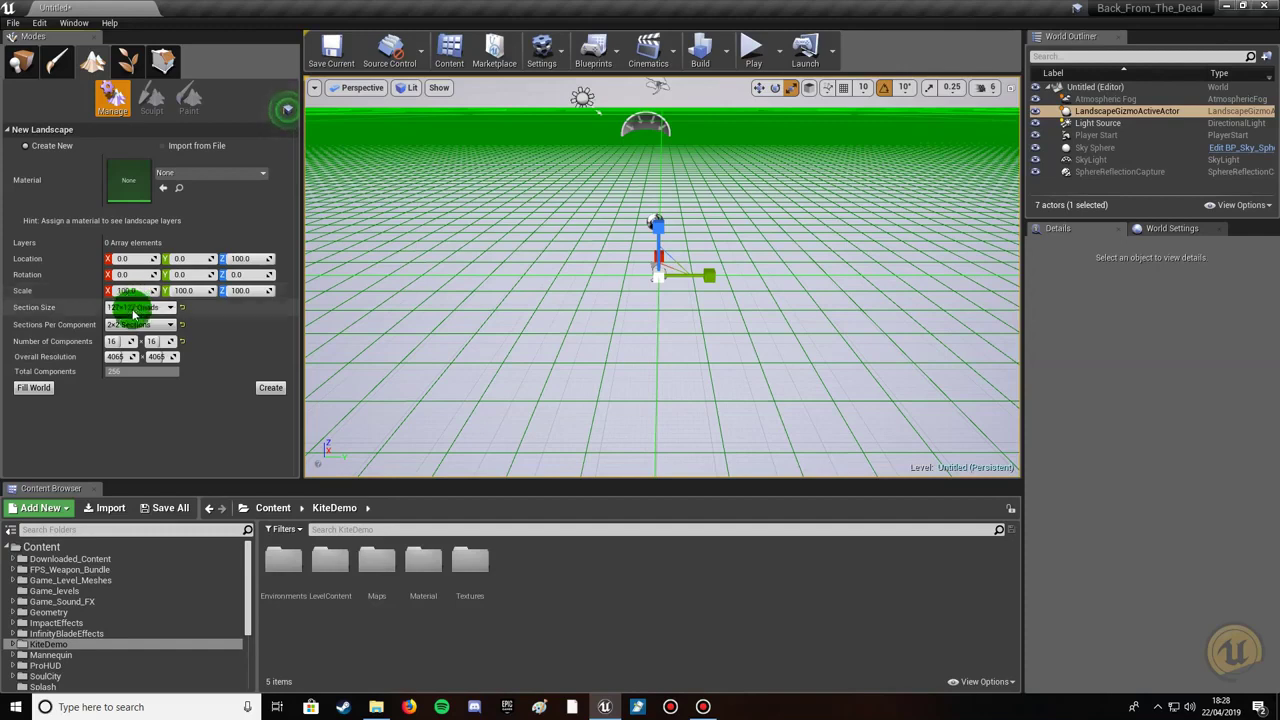
{"action": "left_click", "coordinate": [133, 309]}
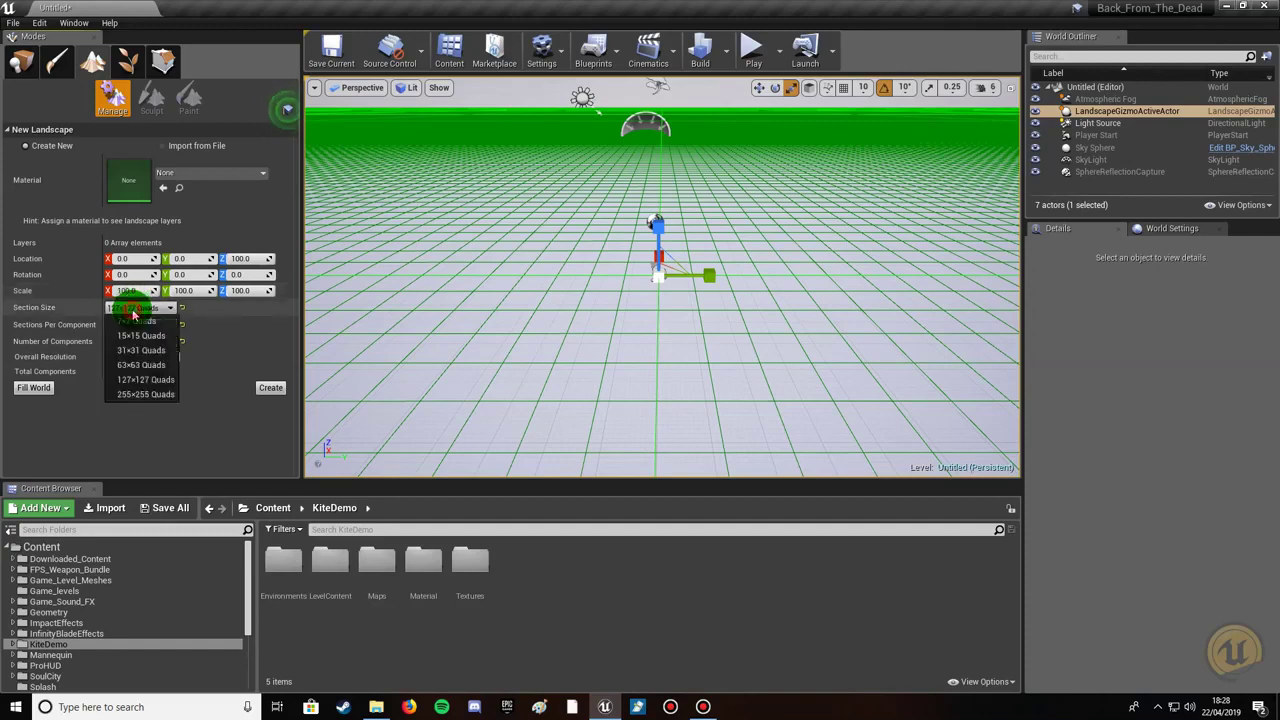
{"action": "left_click", "coordinate": [137, 382]}
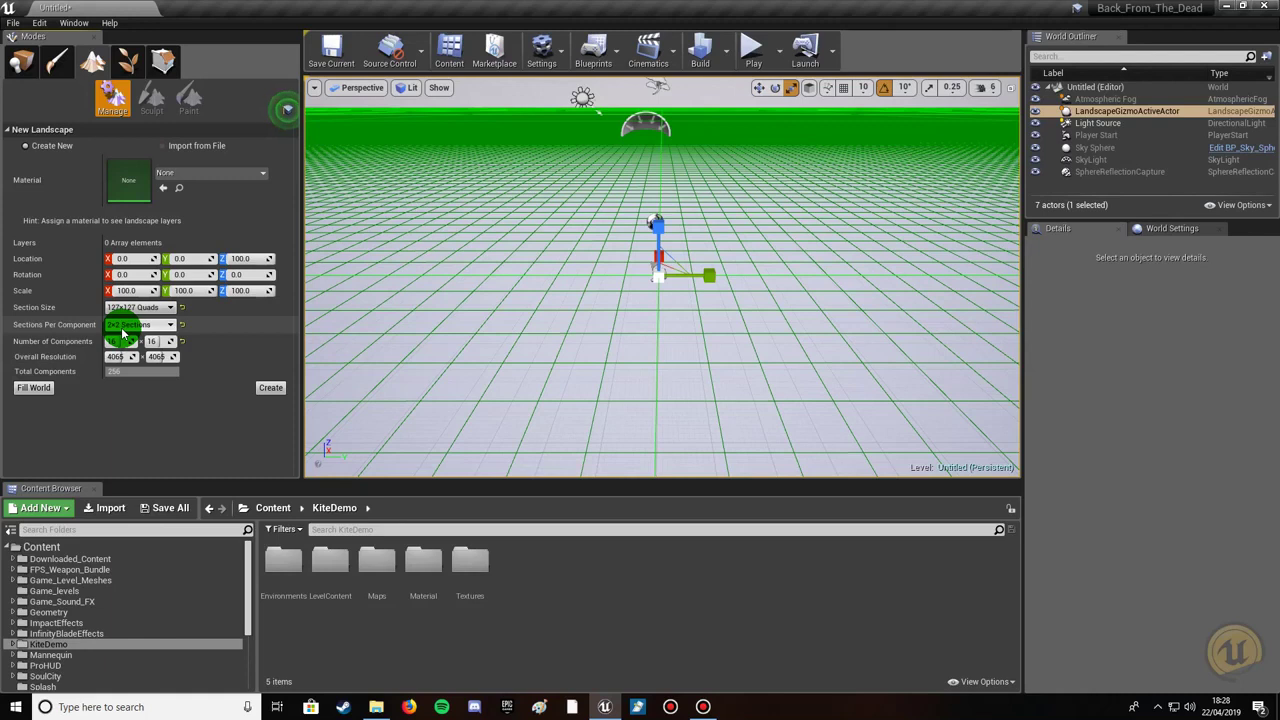
{"action": "left_click", "coordinate": [116, 341]}
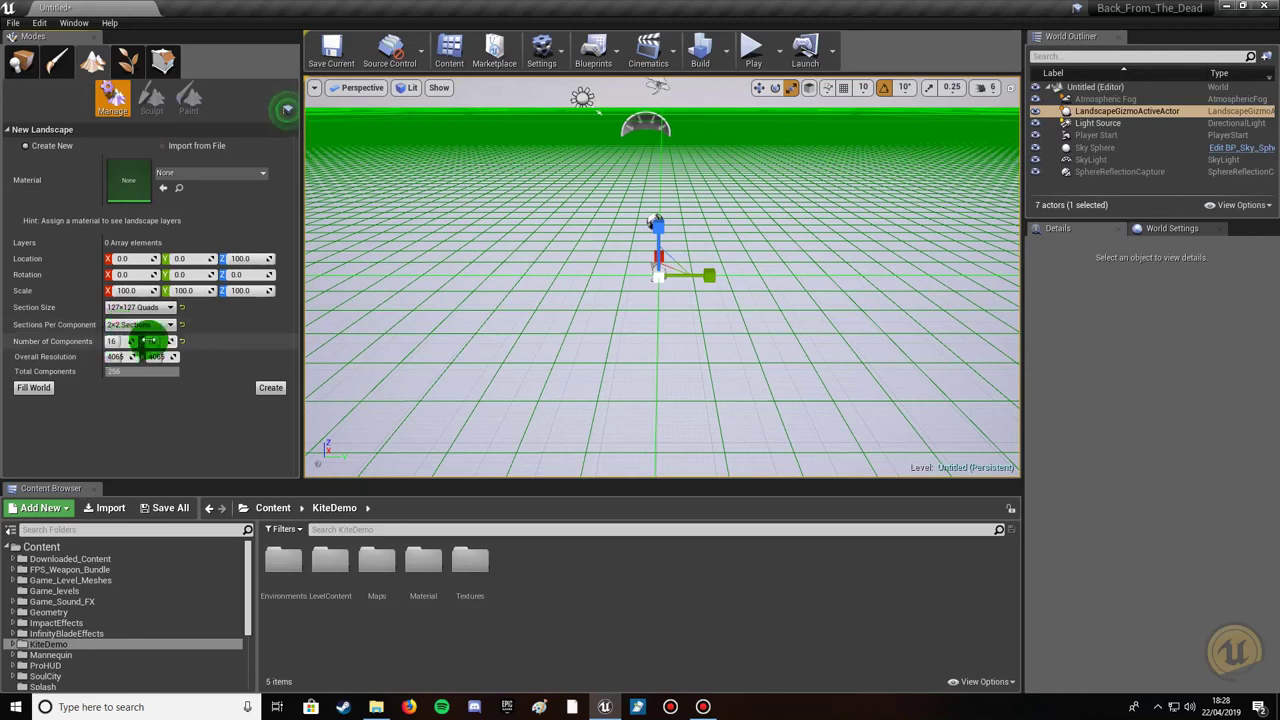
{"action": "left_click", "coordinate": [37, 368]}
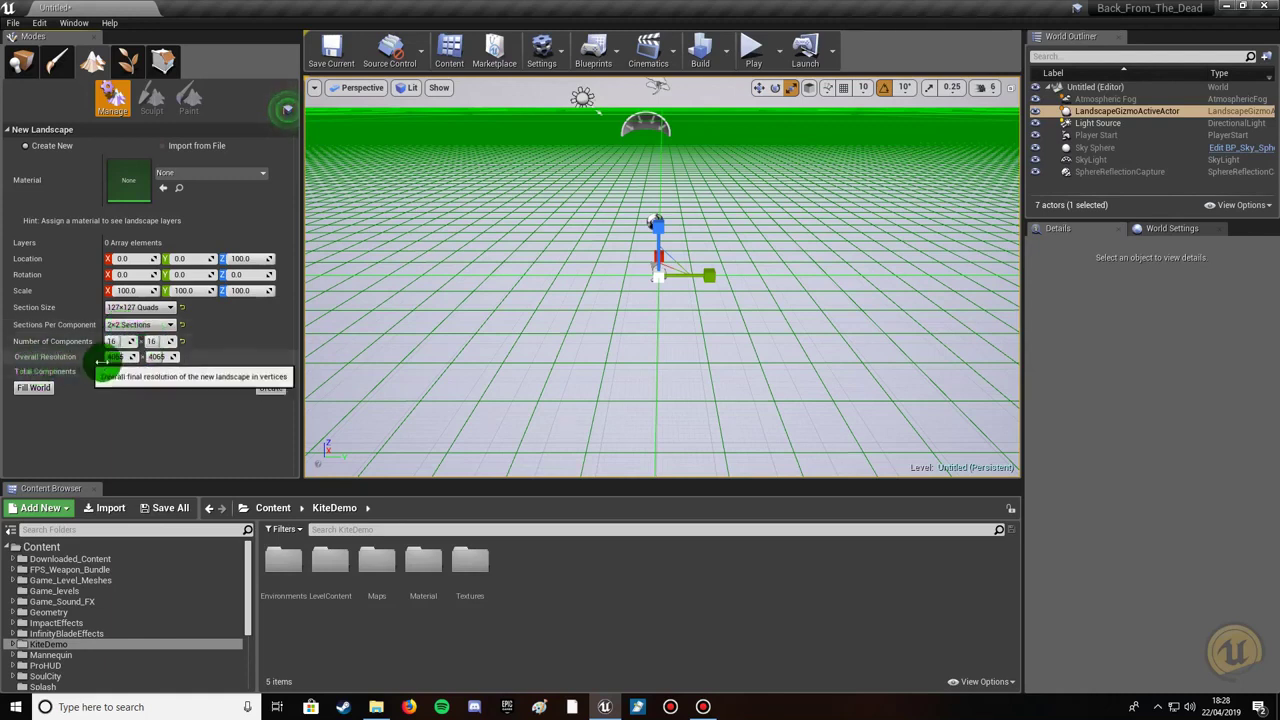
{"action": "left_click_drag", "start_coordinate": [148, 360], "coordinate": [158, 358]}
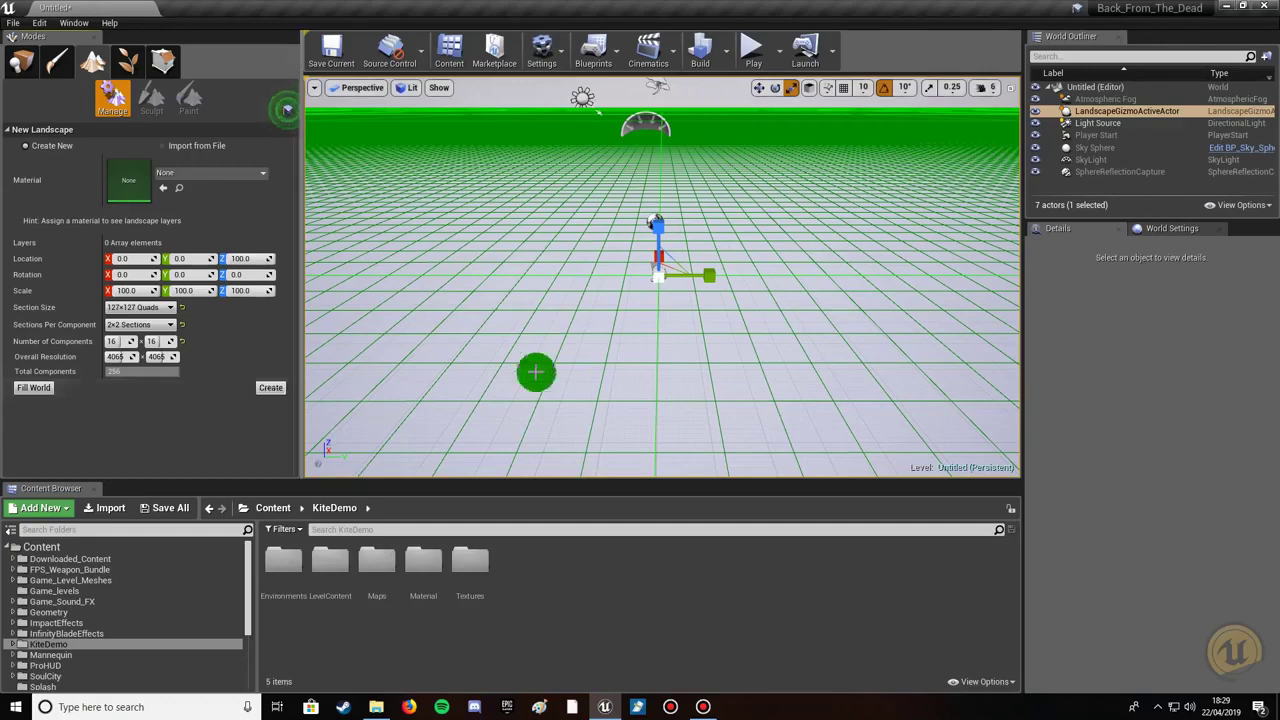
- Create the flat grey Landscape in the level, then switch the Modes panel to Place
{"action": "scroll", "coordinate": [478, 381], "scroll_direction": "down", "scroll_amount": 10}
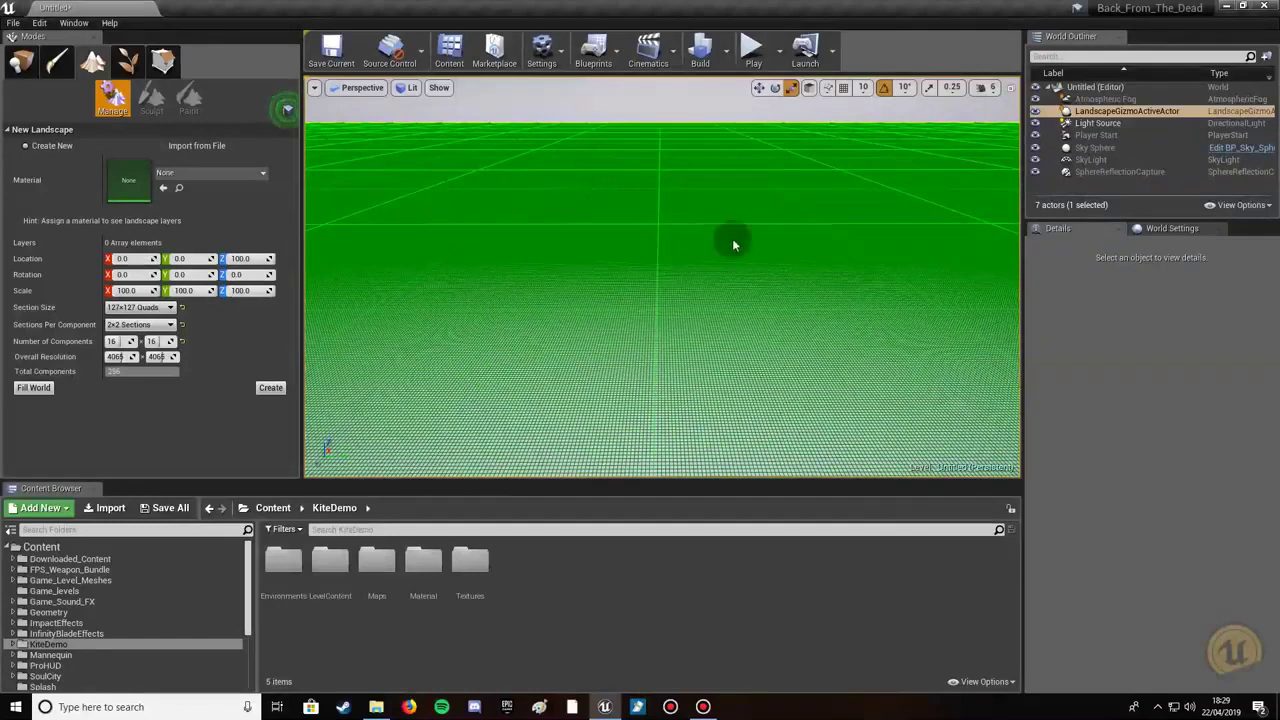
{"action": "left_click", "coordinate": [271, 388]}
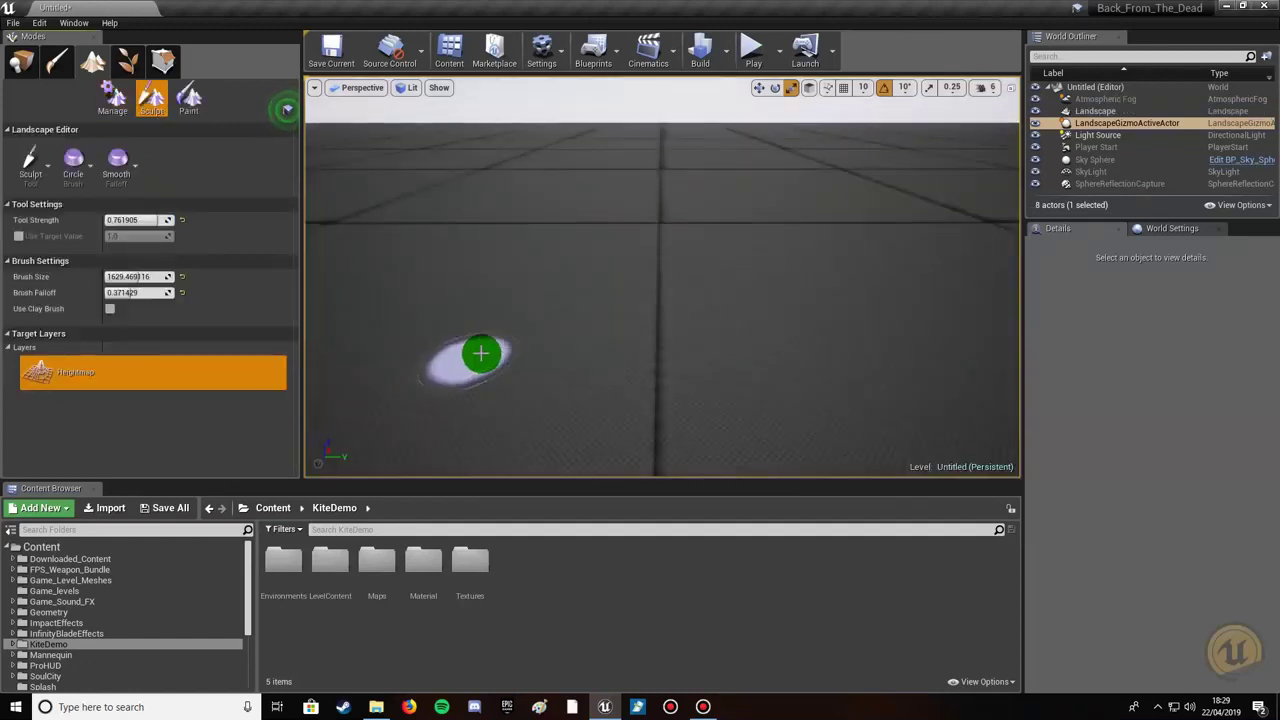
{"action": "left_click", "coordinate": [20, 62]}
{"action": "right_click_drag", "start_coordinate": [623, 273], "coordinate": [581, 346]}
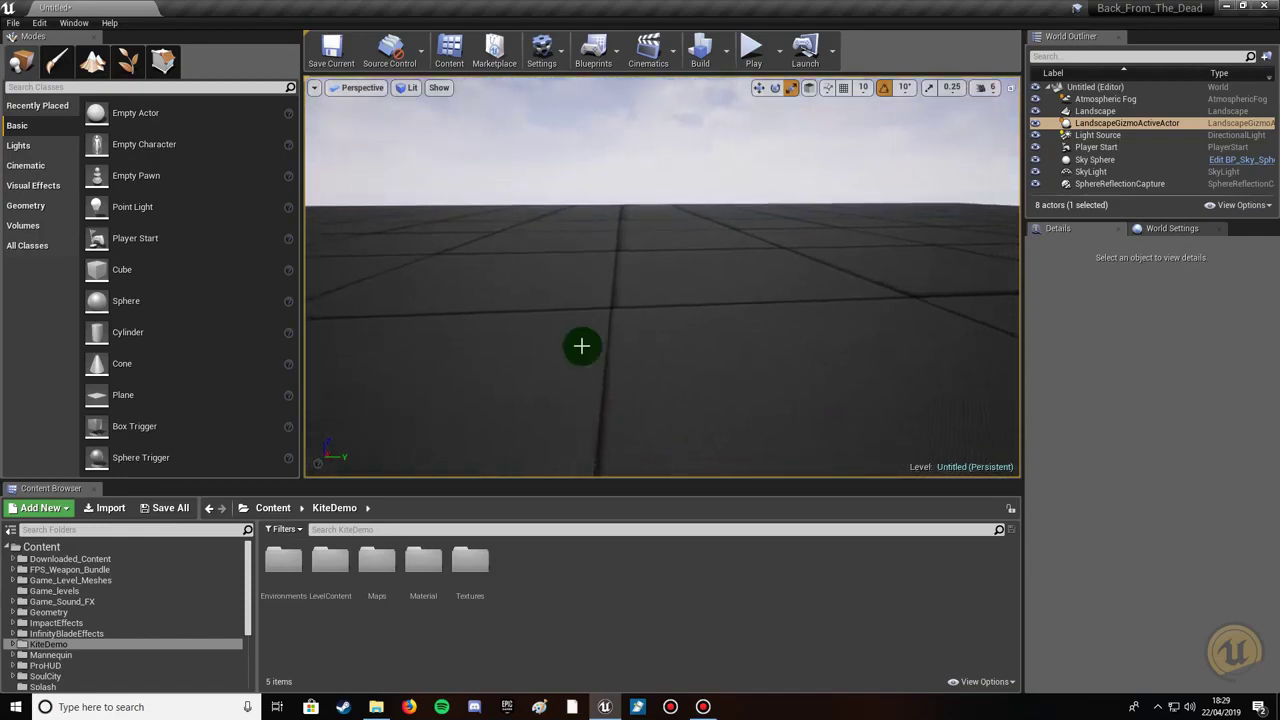
- Check the Build options, then return to Landscape mode with the Sculpt tool ready
{"action": "left_click", "coordinate": [727, 62]}
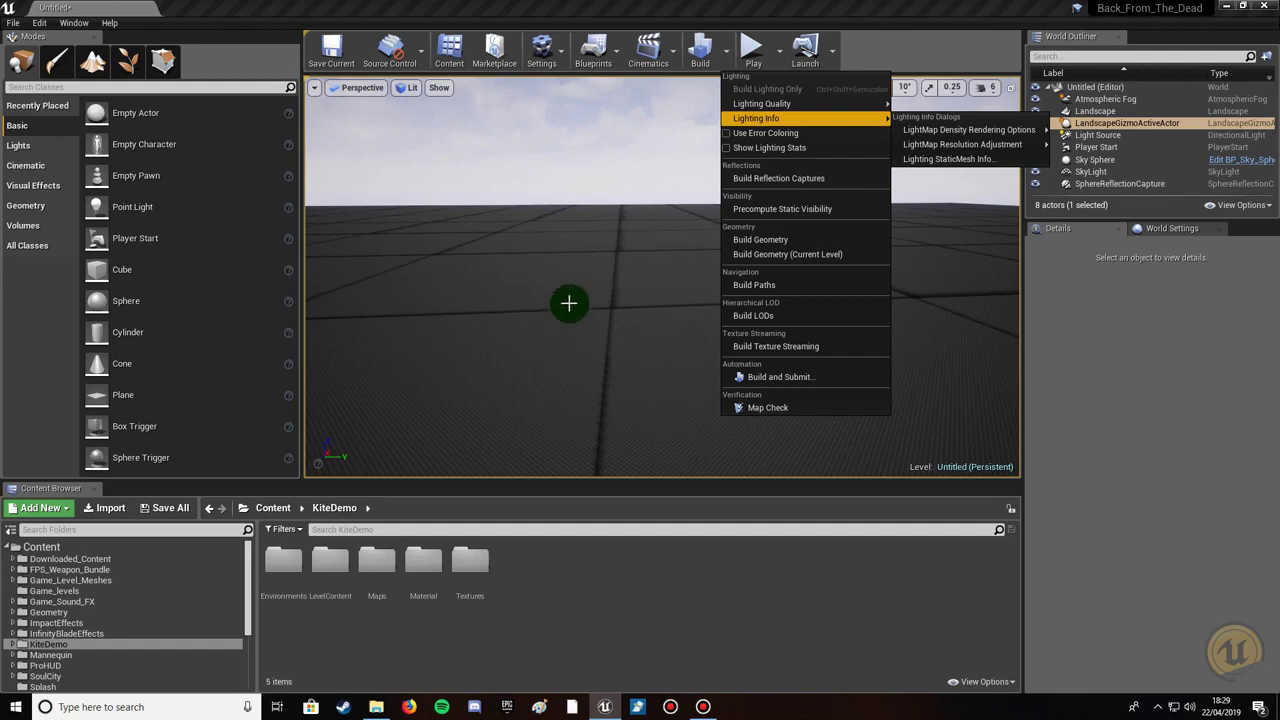
{"action": "left_click", "coordinate": [556, 254]}
{"action": "mouse_move", "coordinate": [556, 254]}
{"action": "left_mouse_down"}
{"action": "mouse_move", "coordinate": [505, 245]}
{"action": "mouse_move", "coordinate": [556, 254]}
{"action": "left_mouse_up"}
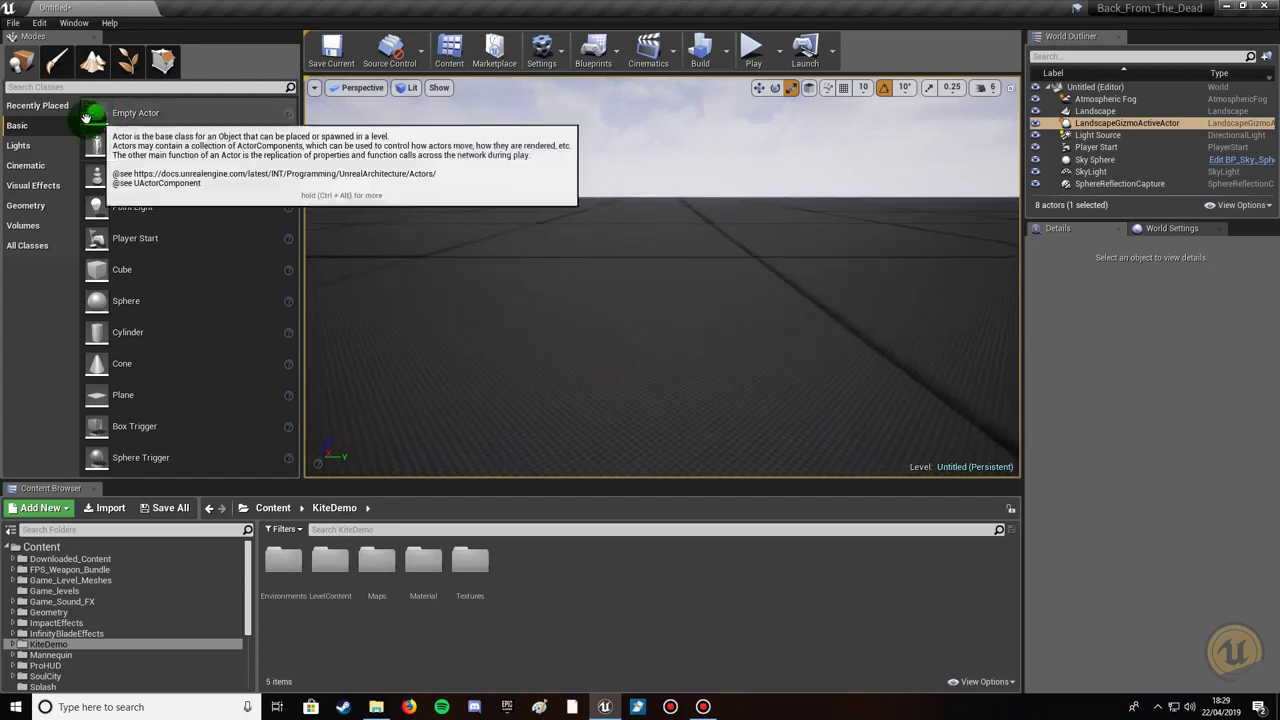
{"action": "left_click", "coordinate": [93, 62]}
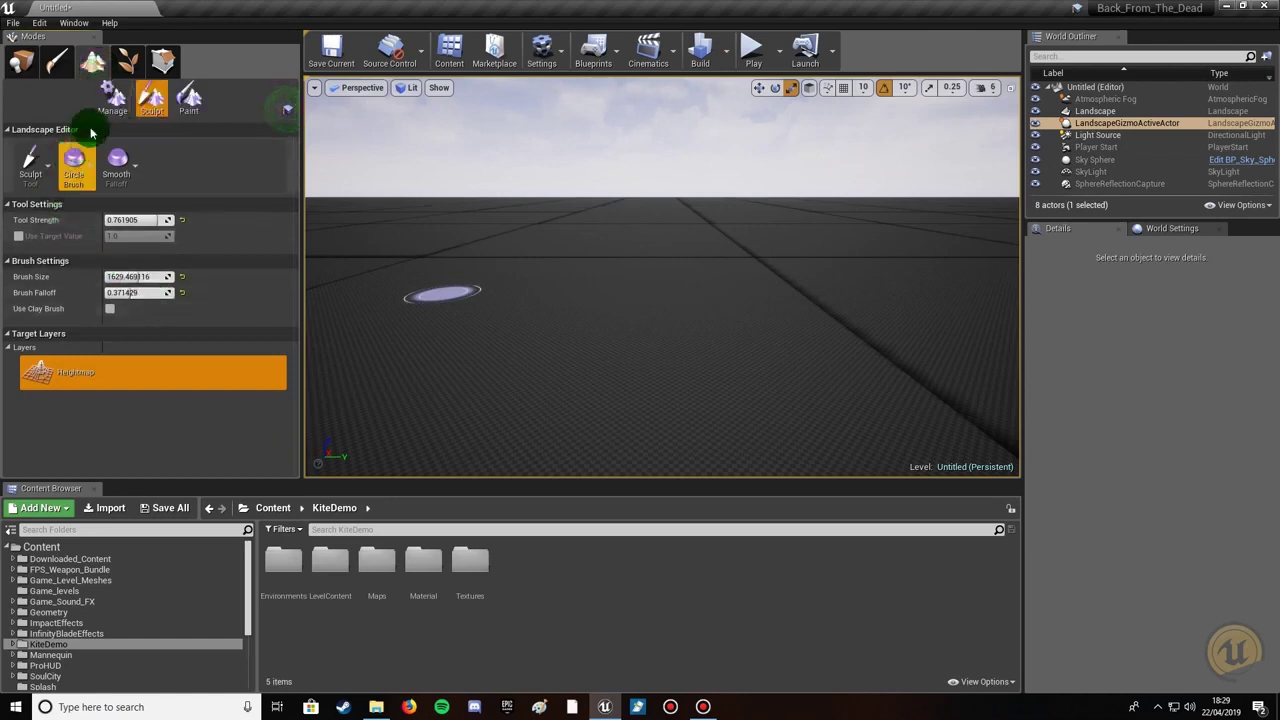
- Browse the Manage tab's list of landscape management tools
{"action": "left_click", "coordinate": [112, 97]}
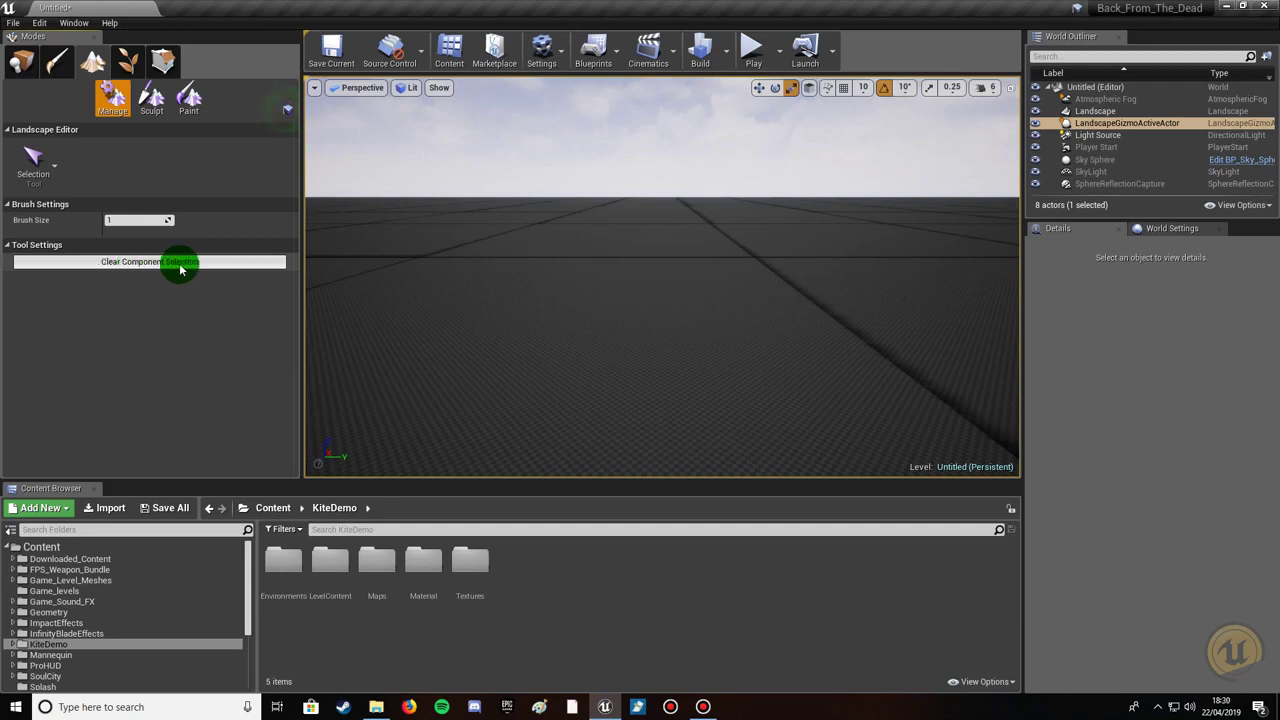
{"action": "left_click", "coordinate": [117, 222]}
{"action": "left_click", "coordinate": [42, 163]}
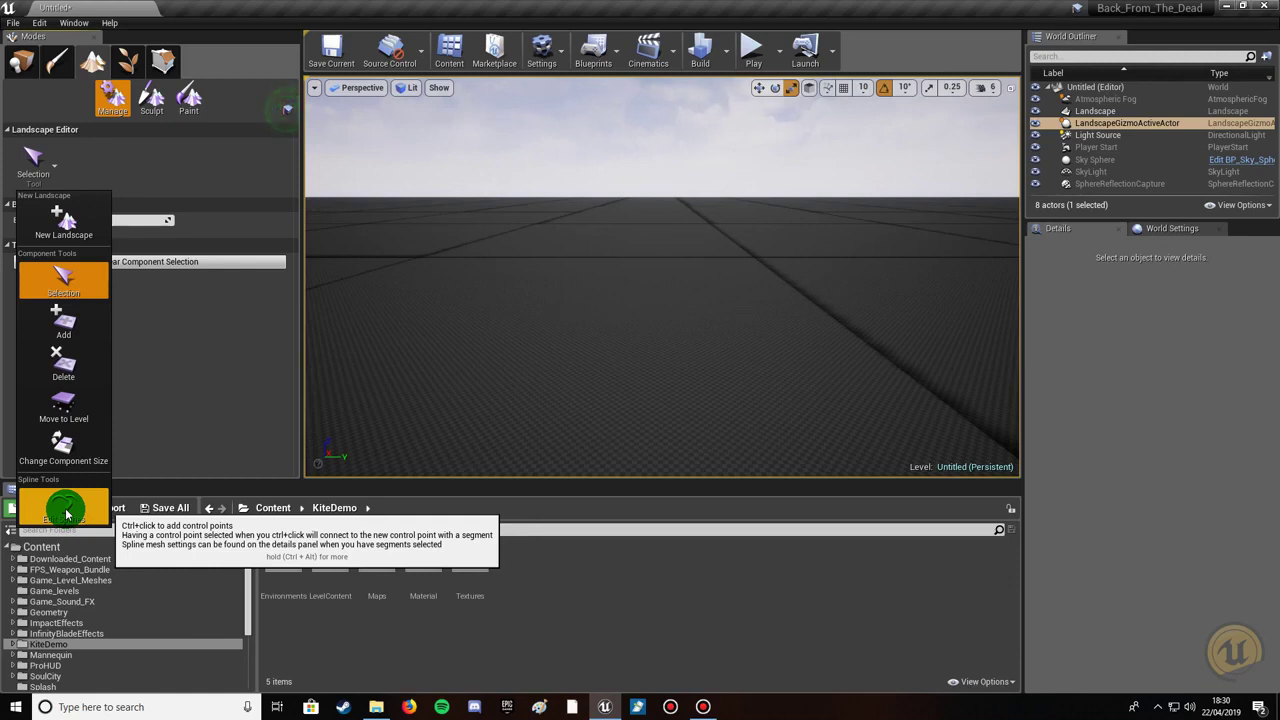
- Return to Sculpt, choose the Sculpt tool, and show the Sculpting Tools list
{"action": "left_click", "coordinate": [152, 101]}
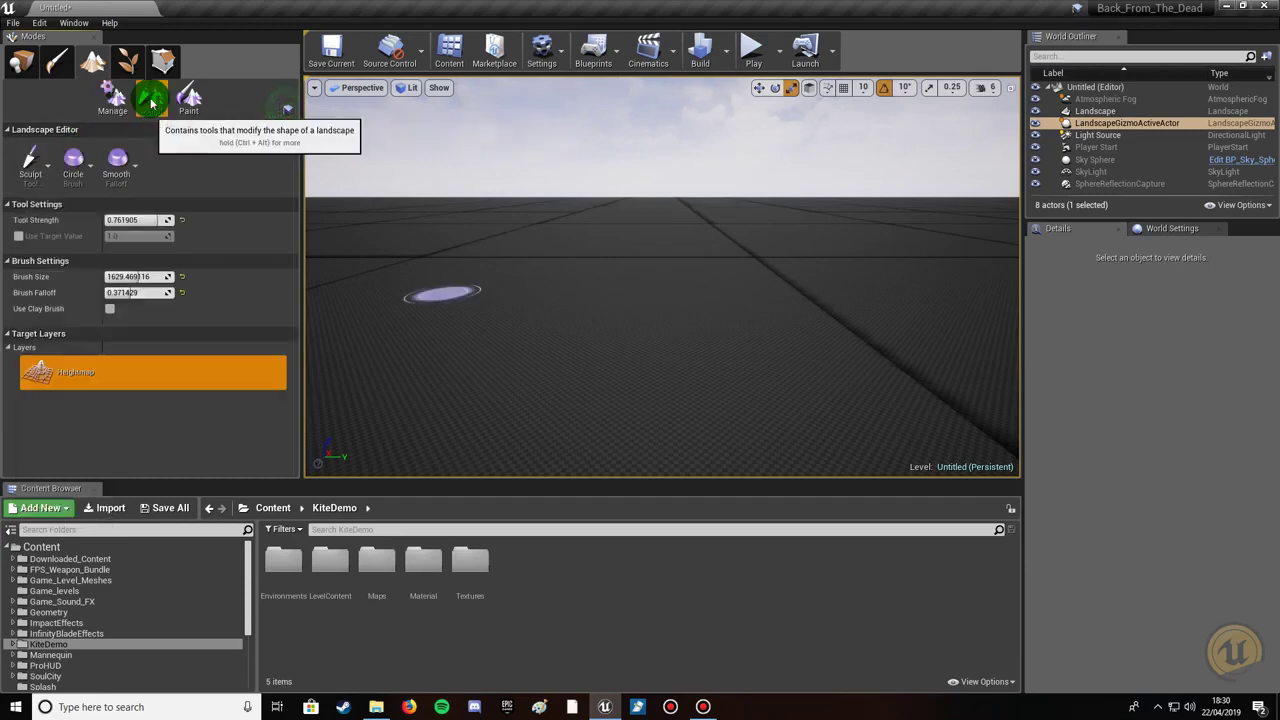
{"action": "left_click", "coordinate": [34, 165]}
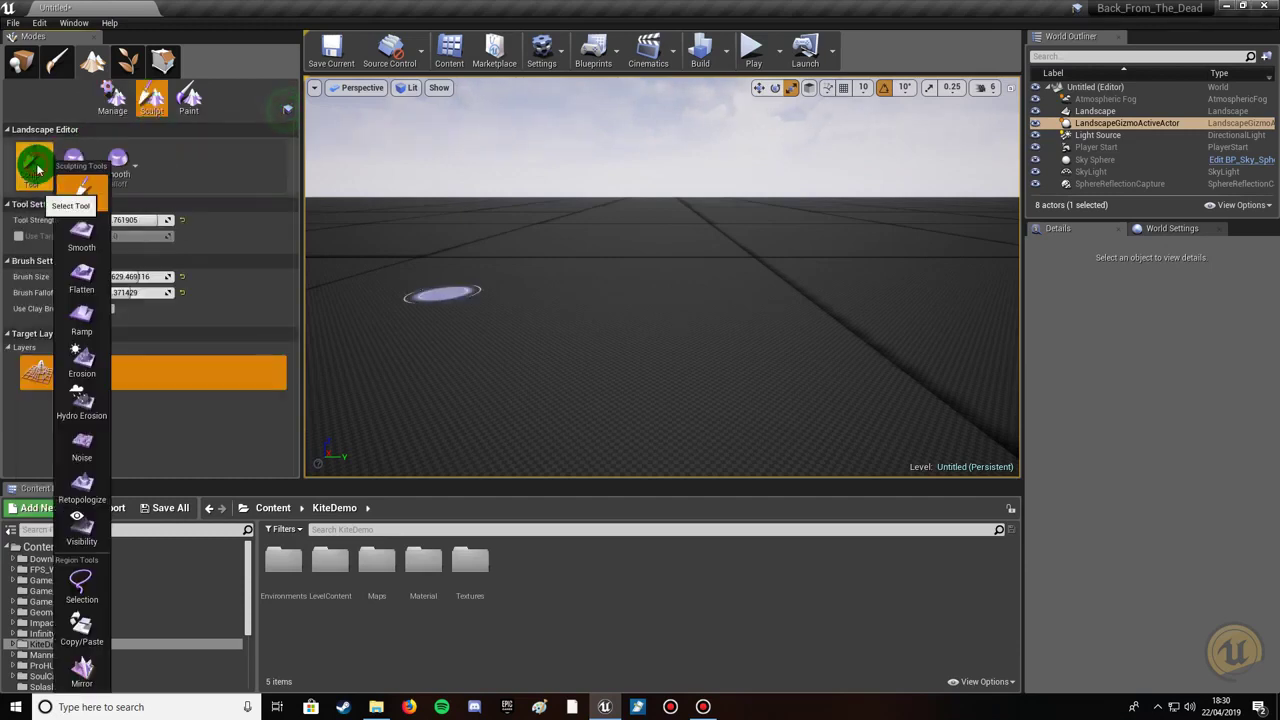
{"action": "left_click", "coordinate": [88, 197]}
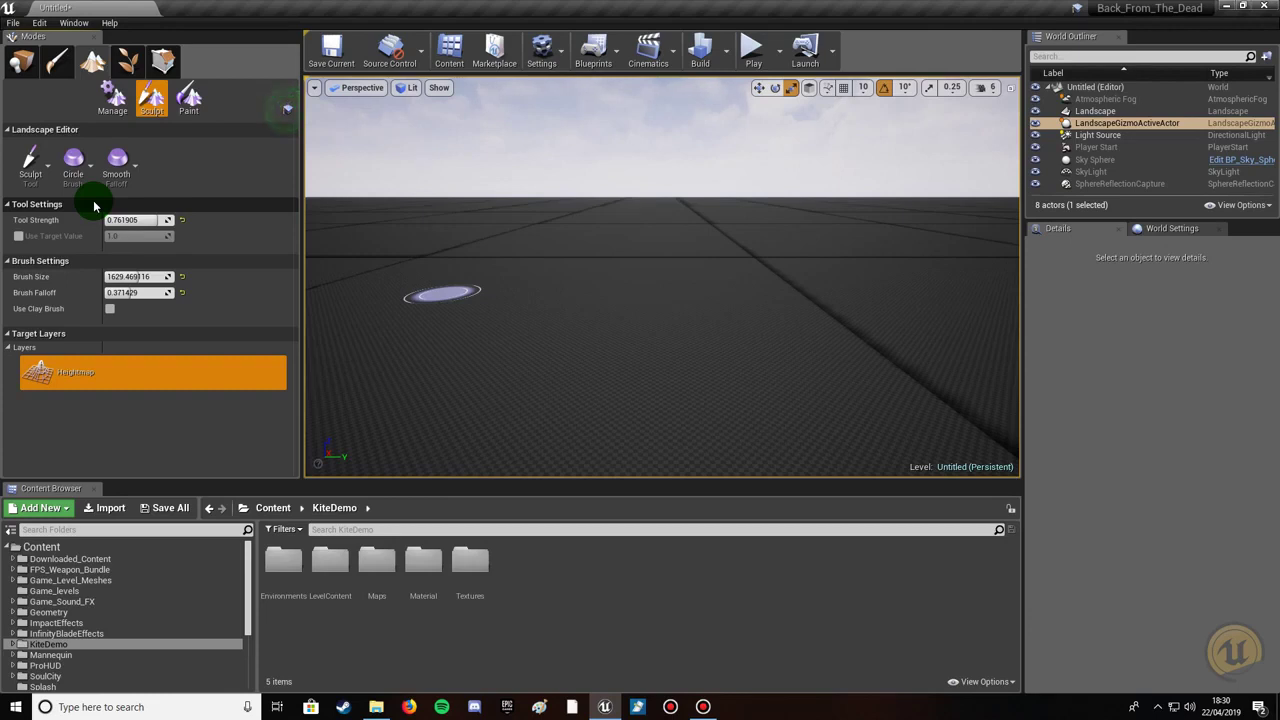
{"action": "left_click", "coordinate": [41, 163]}
{"action": "left_click", "coordinate": [88, 233]}
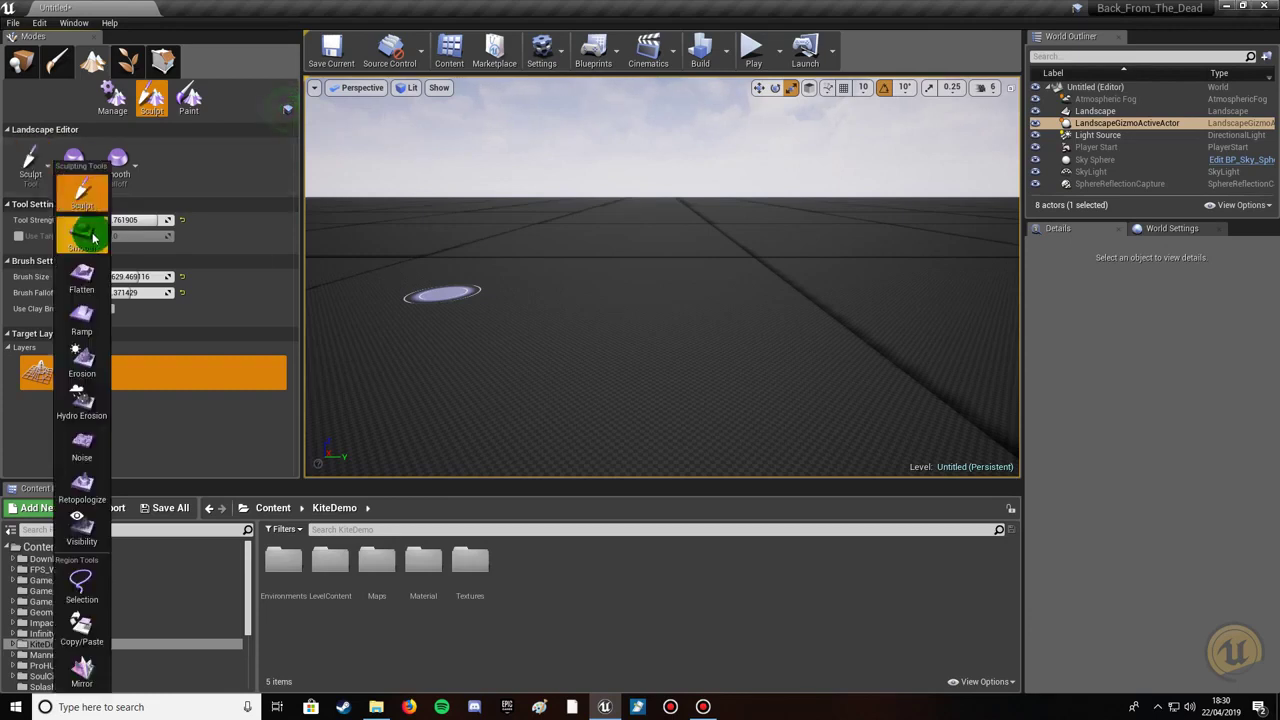